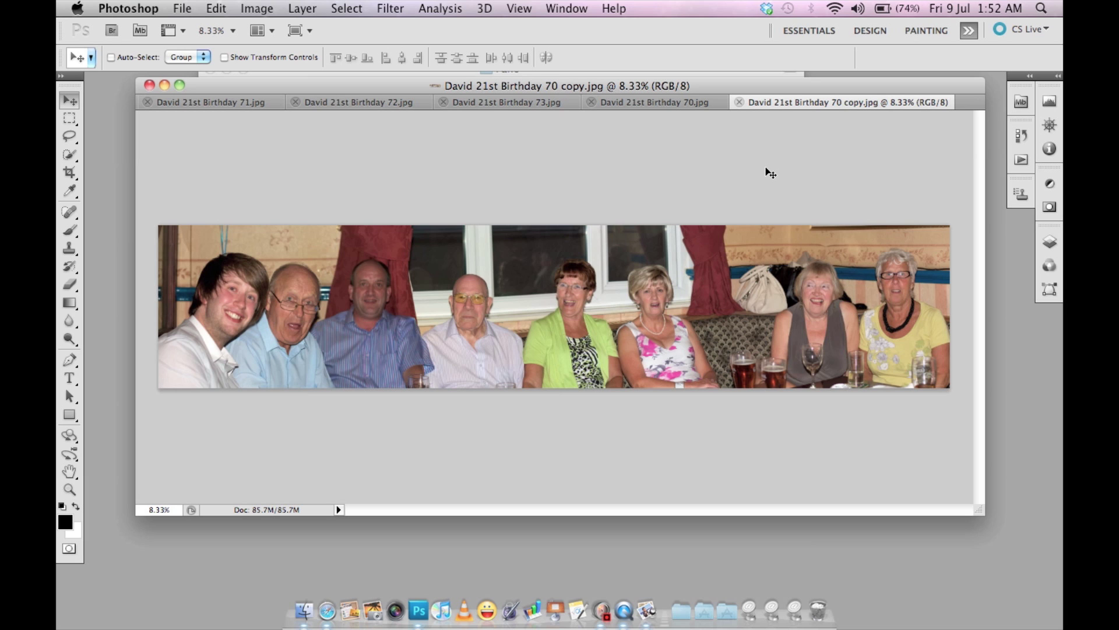
- Review the four overlapping birthday photos numbered 70 to 73 and compare them with the finished panorama copy
left_click(678, 98)
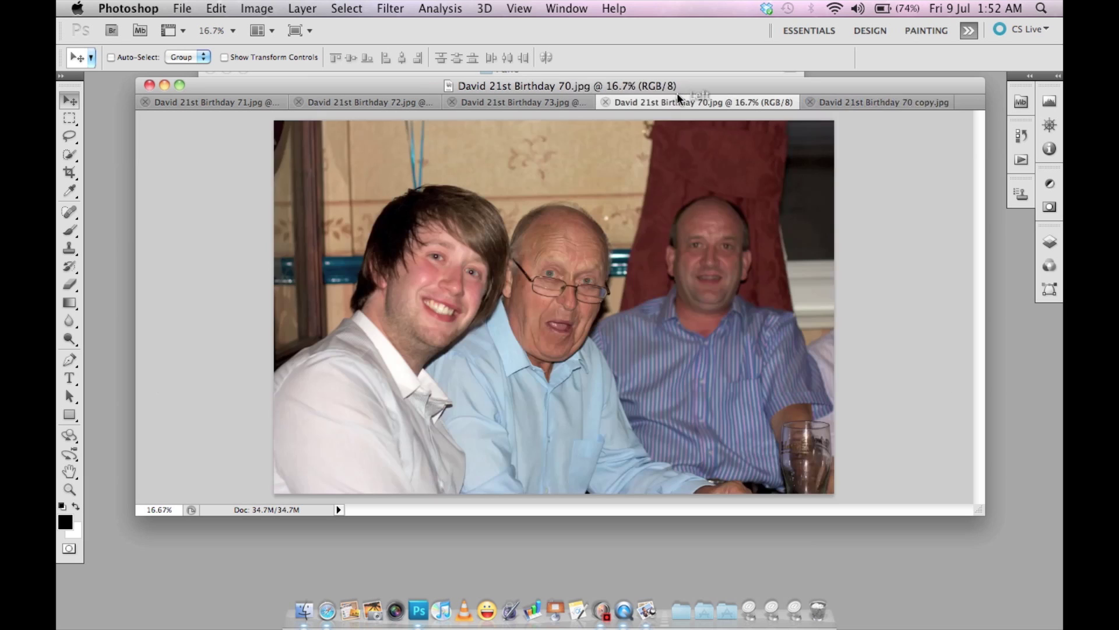
left_click(558, 102)
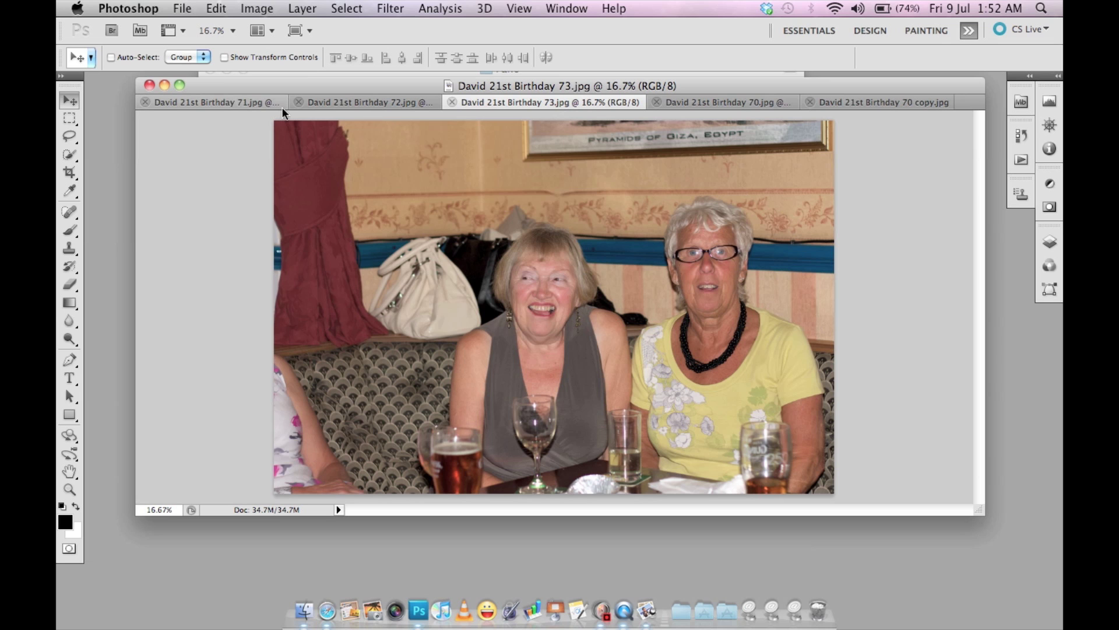
left_click(263, 104)
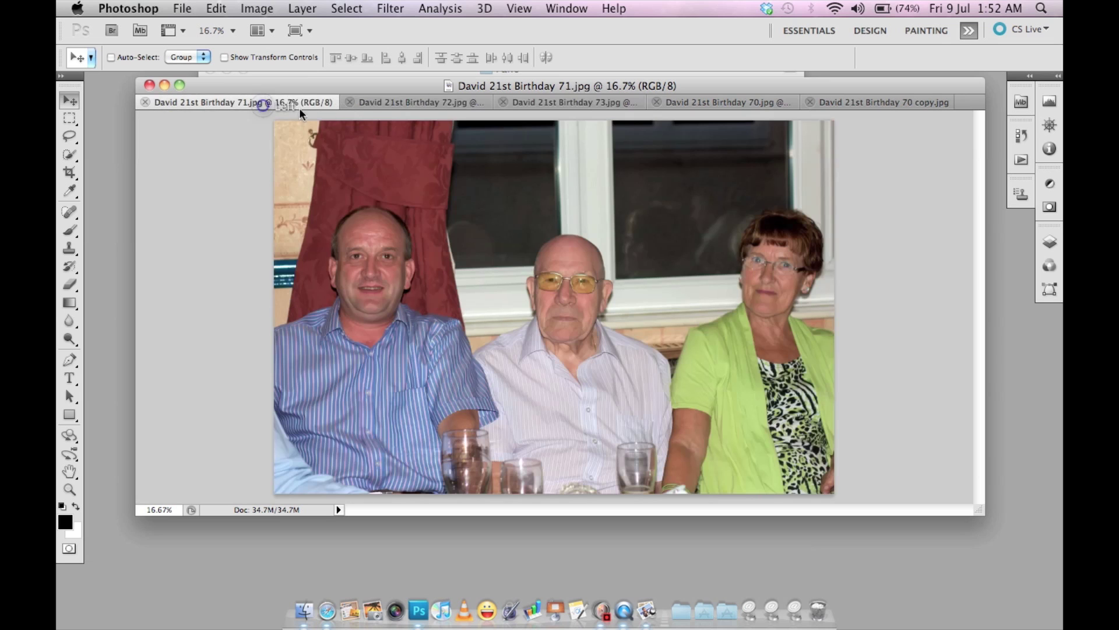
left_click(391, 103)
left_click(695, 106)
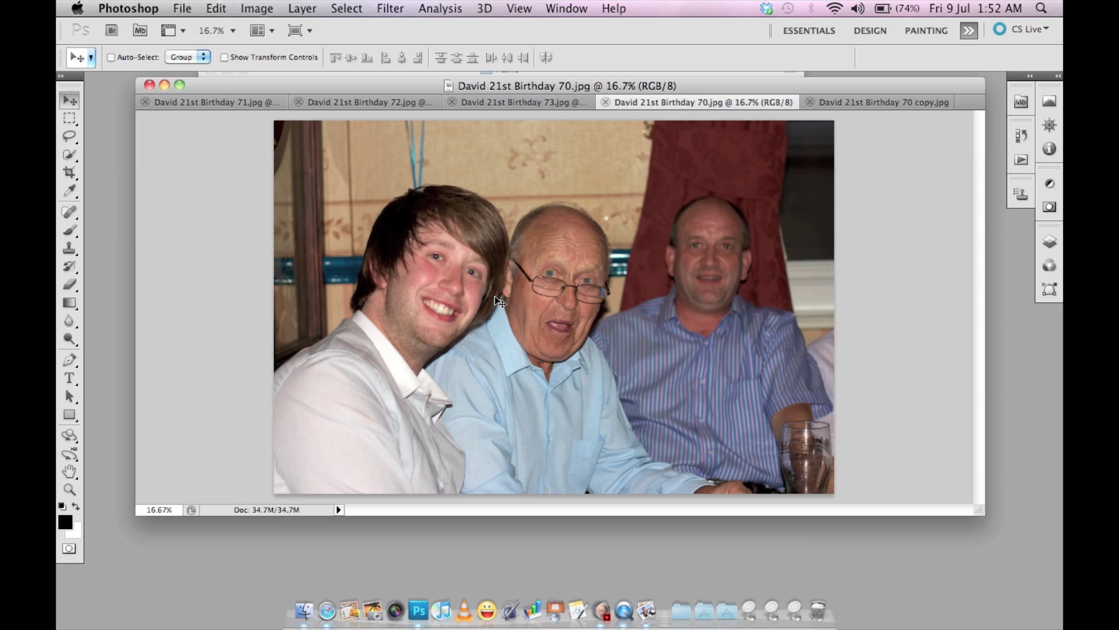
left_click(521, 104)
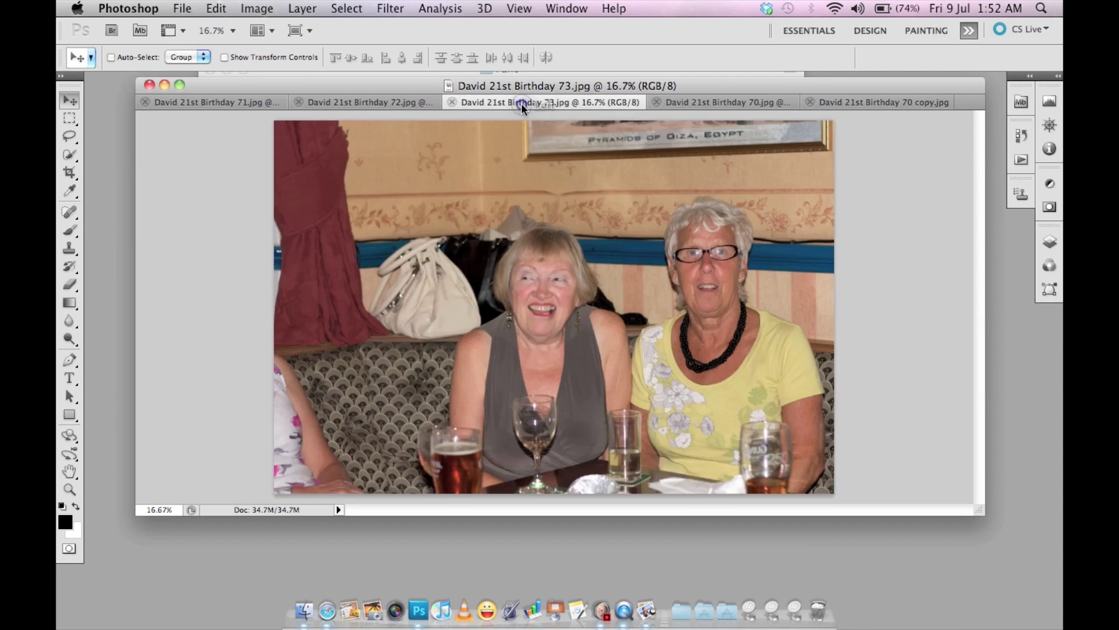
left_click(408, 103)
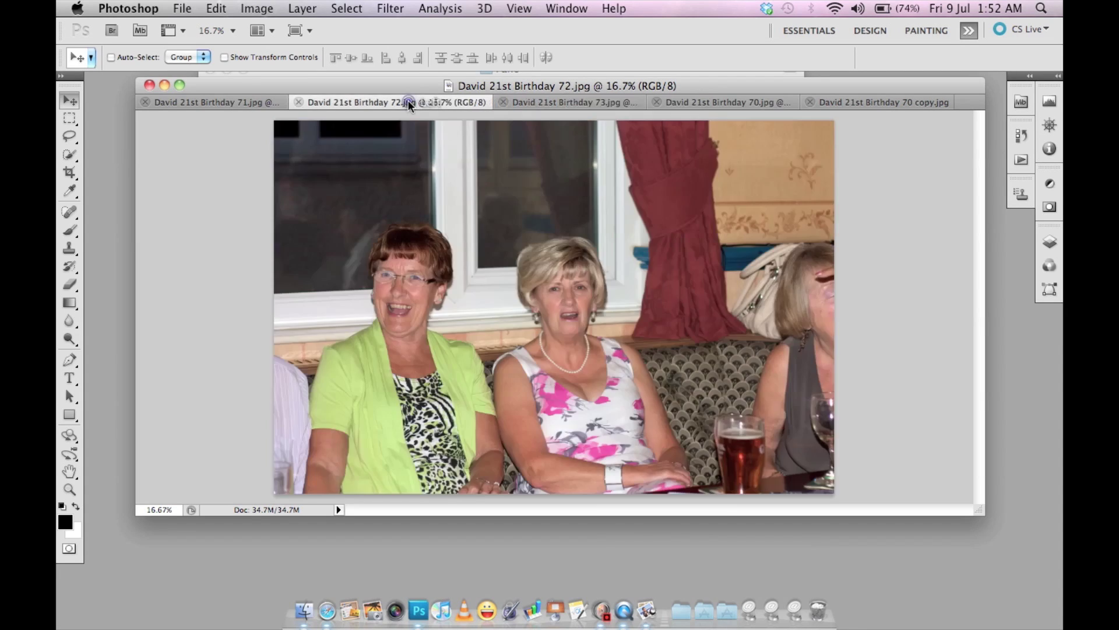
left_click(233, 105)
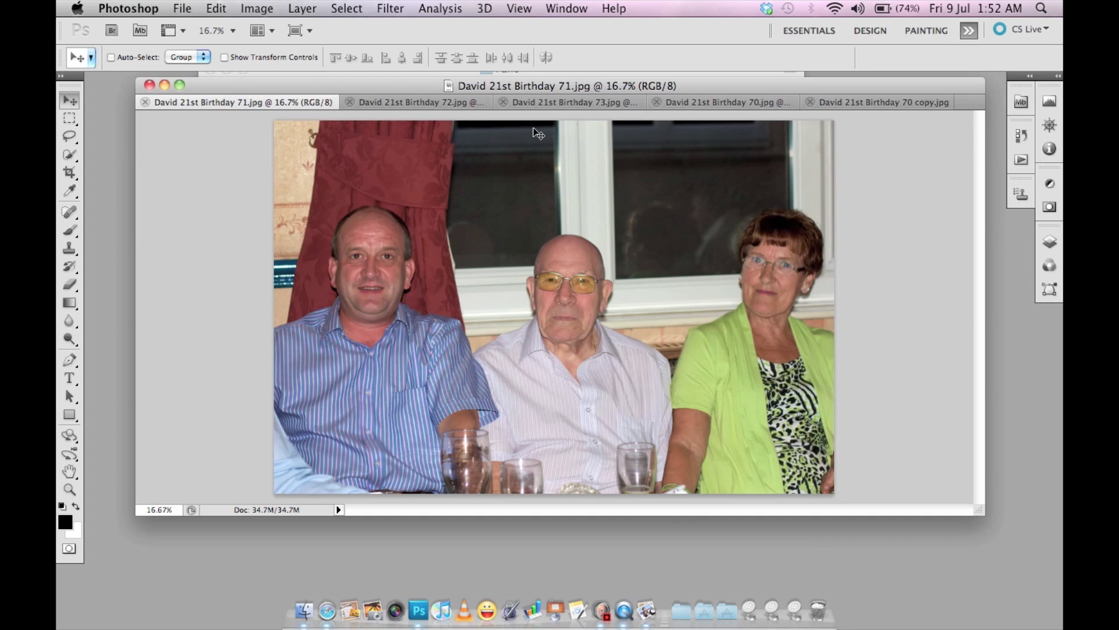
left_click(576, 107)
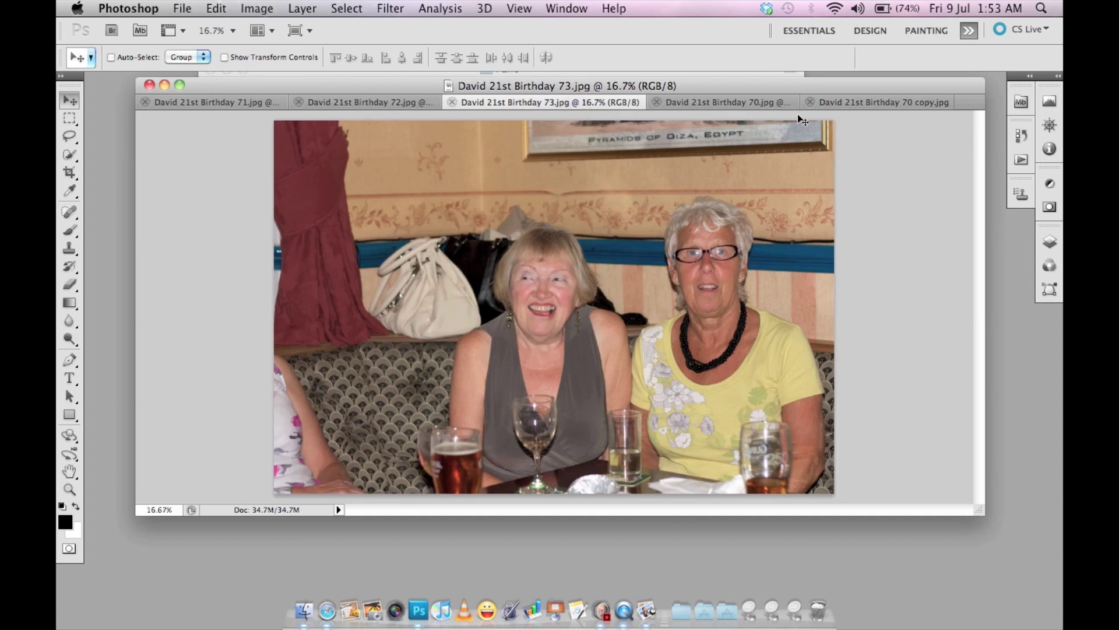
left_click(837, 105)
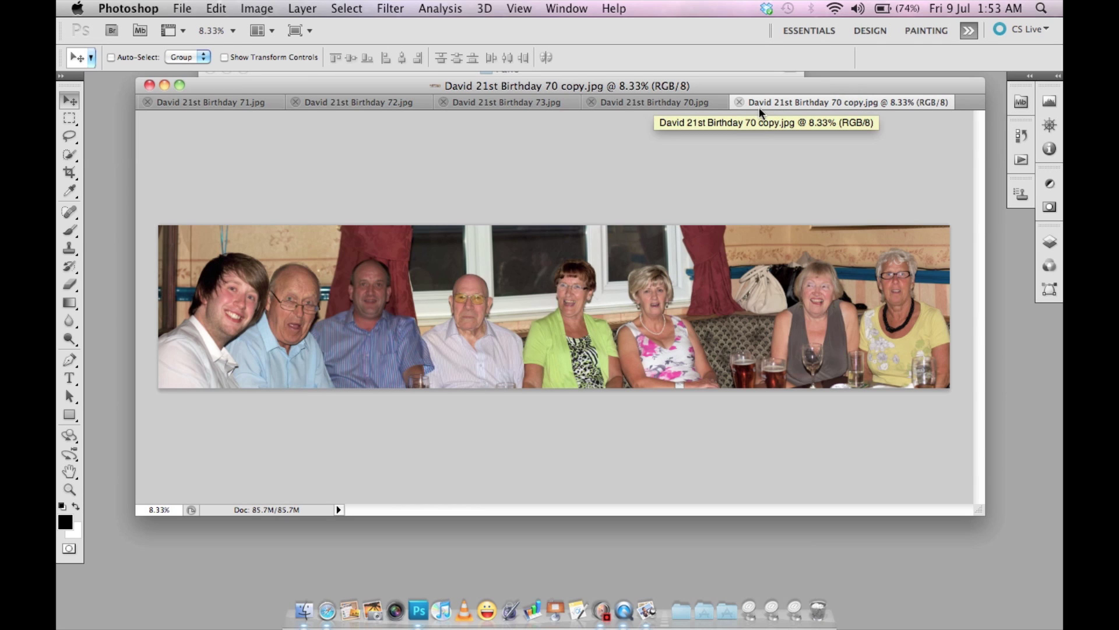
- Close the finished panorama copy and bring photo 70 to the front
left_click(737, 103)
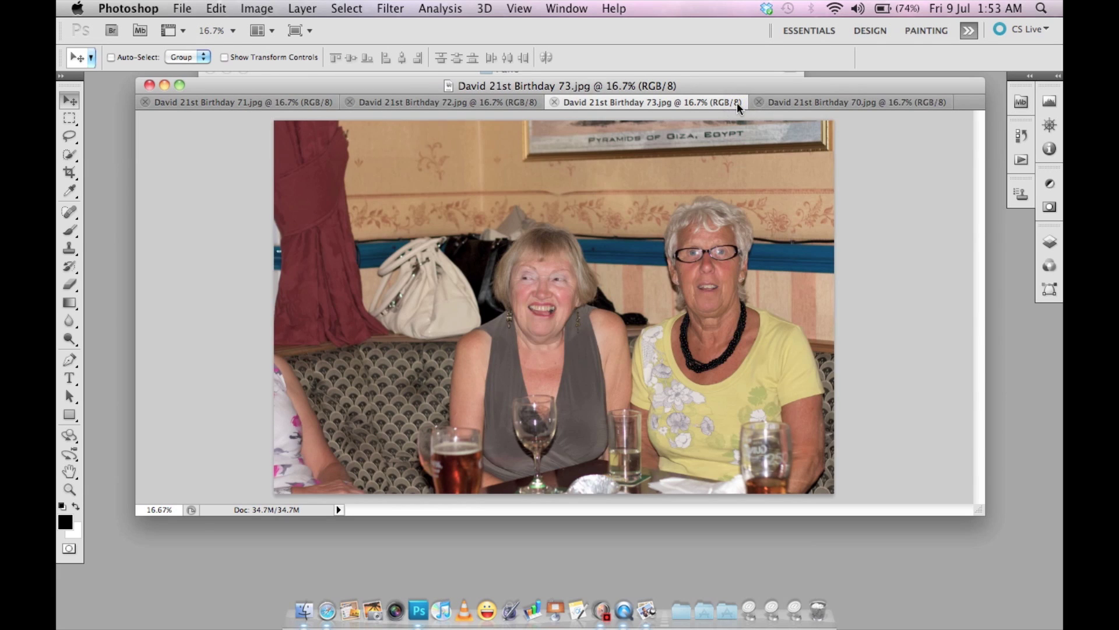
left_click(810, 106)
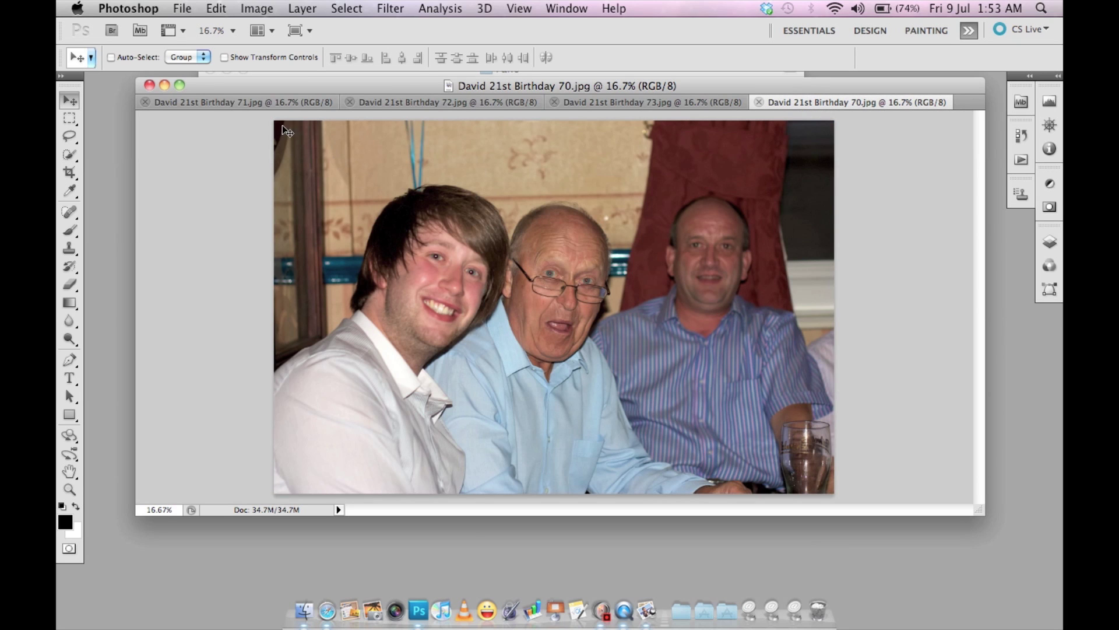
- Copy the entire canvas of photo 71 and paste it into photo 70 as a new layer
left_click(279, 105)
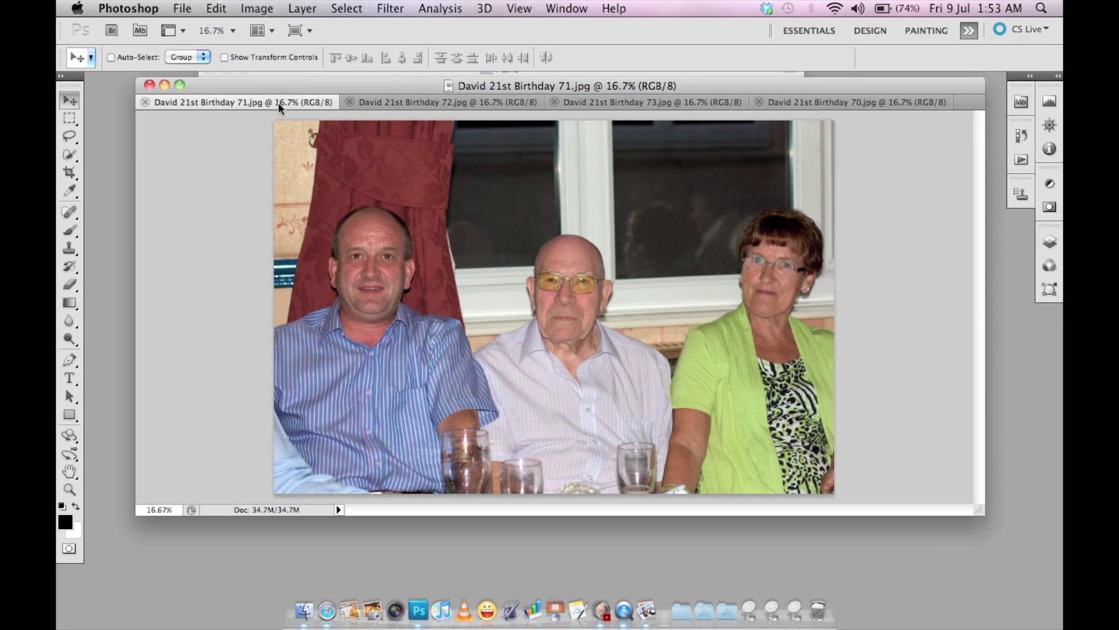
left_click(349, 9)
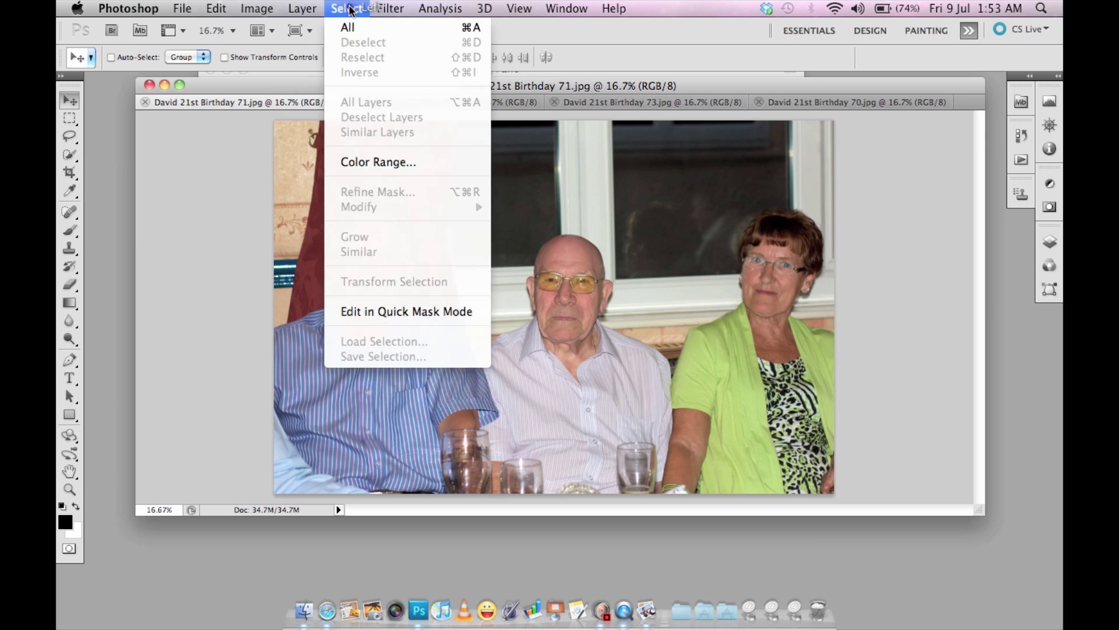
left_click(350, 28)
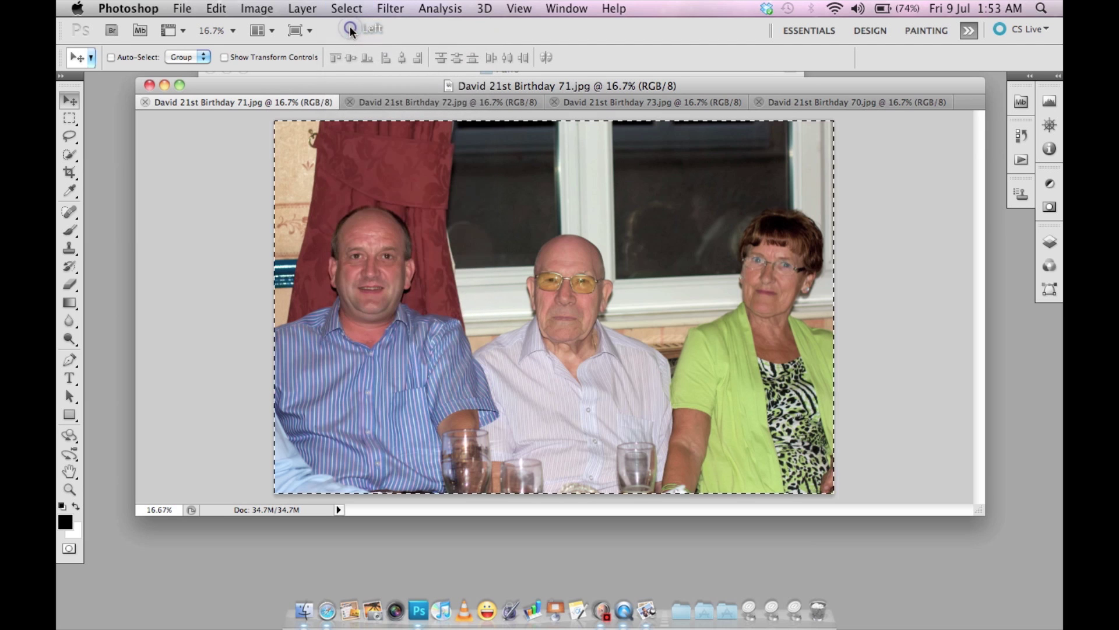
left_click(215, 9)
left_click(236, 136)
left_click(816, 103)
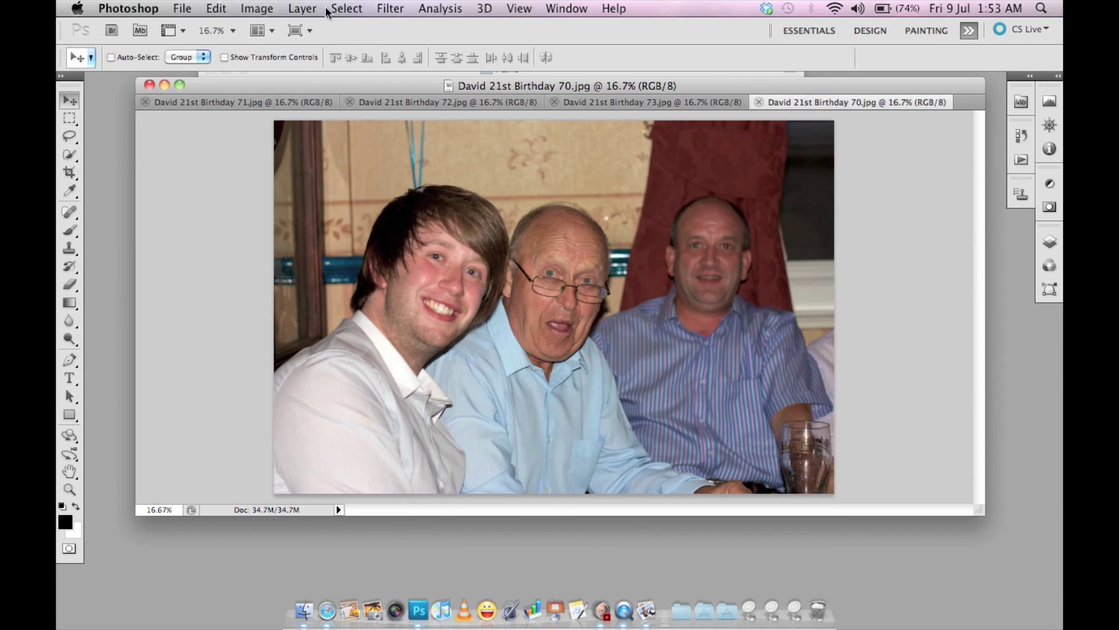
left_click(216, 9)
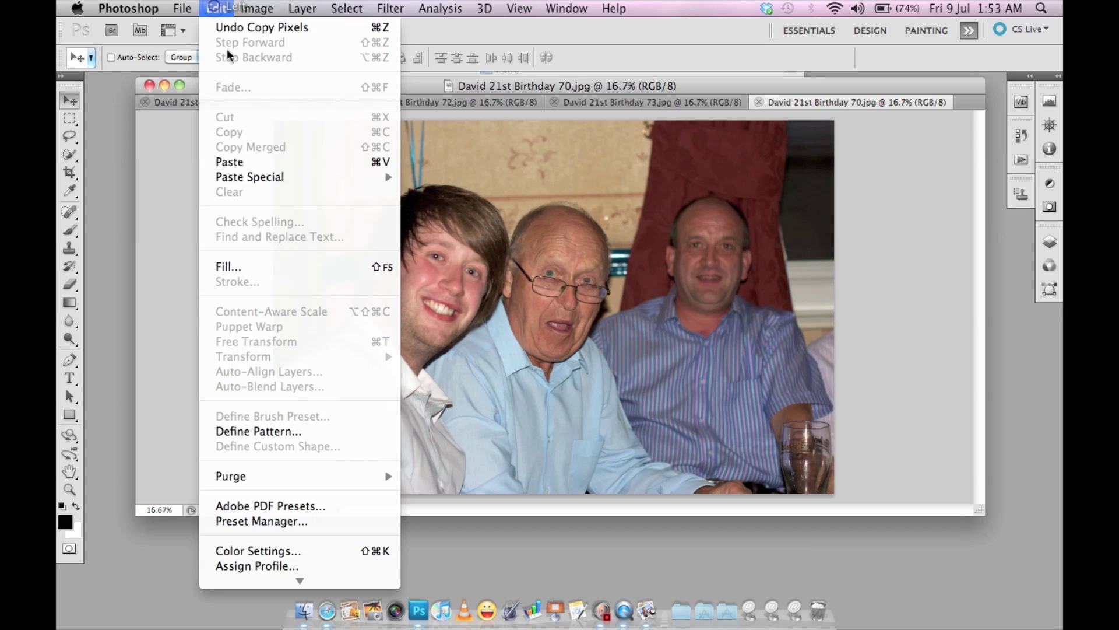
left_click(239, 161)
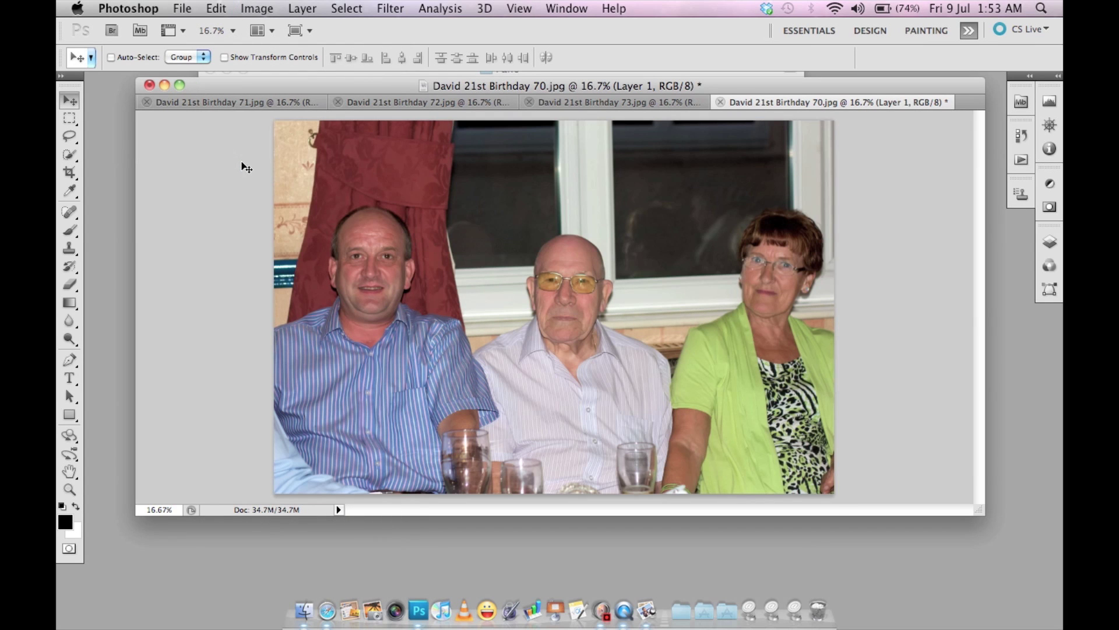
- Expand the layer list and switch Layer 1 off and on again to compare it with the background
left_click(1057, 76)
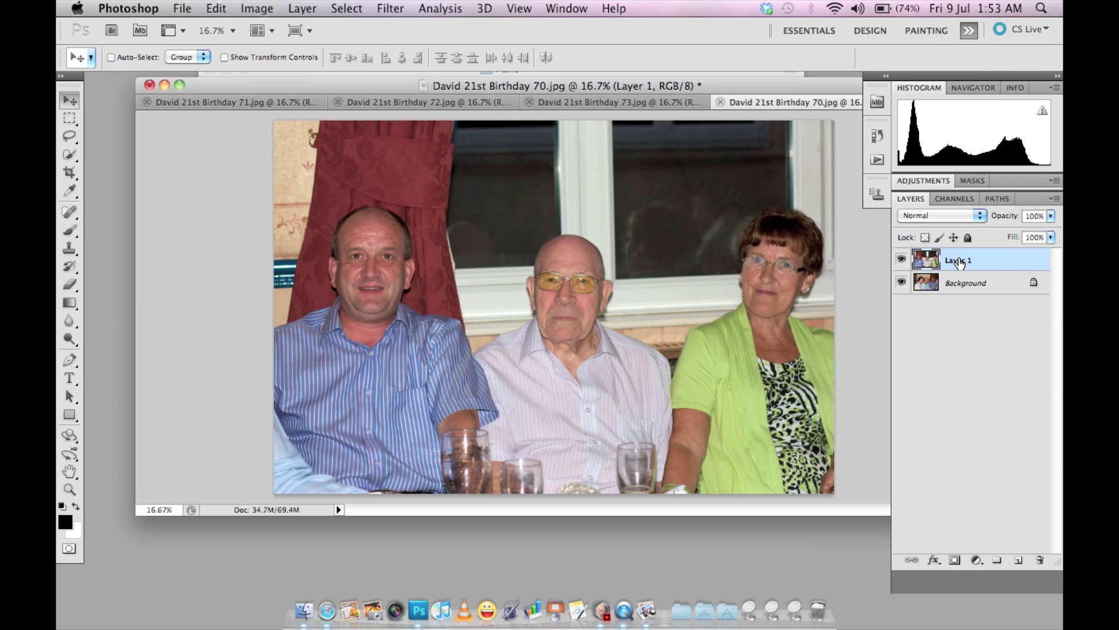
left_click(901, 260)
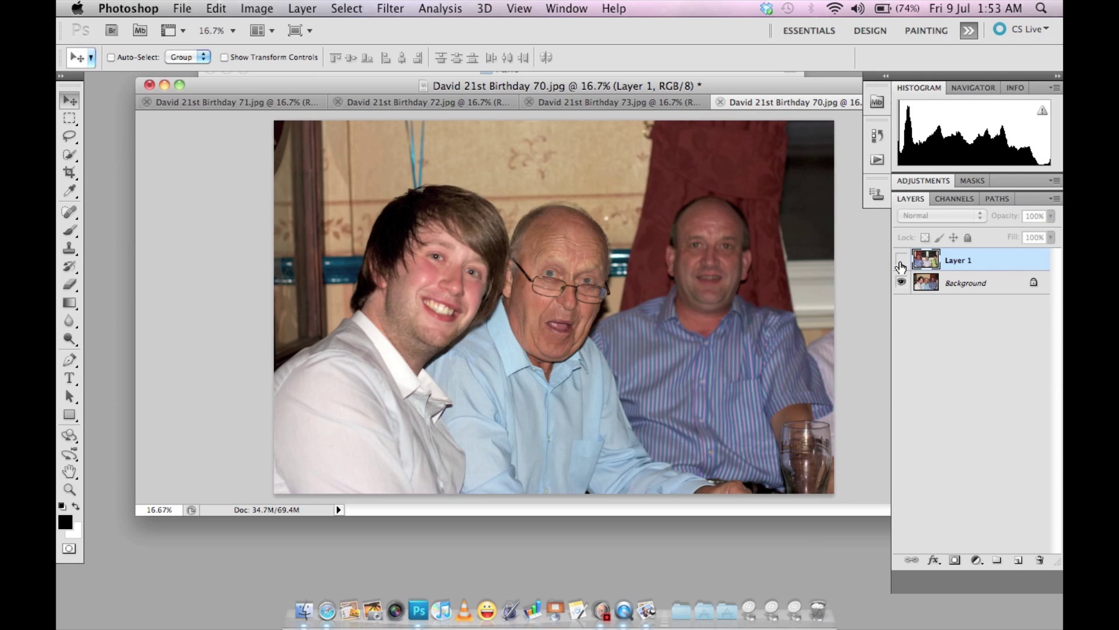
left_click(902, 260)
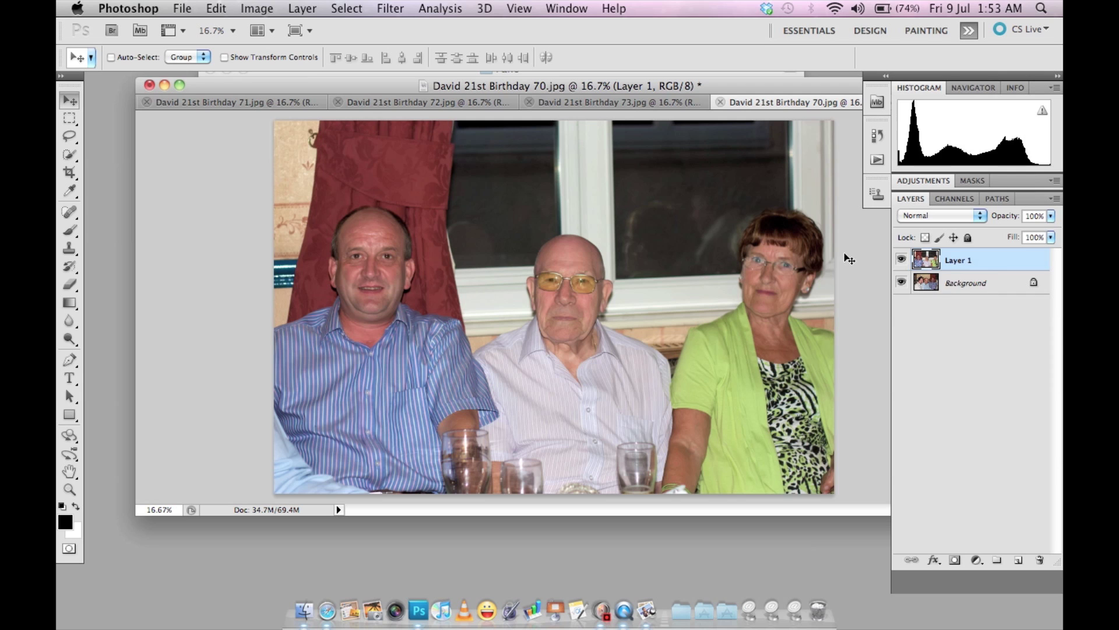
- Close photo 71, whose content is already in the working document
left_click(257, 102)
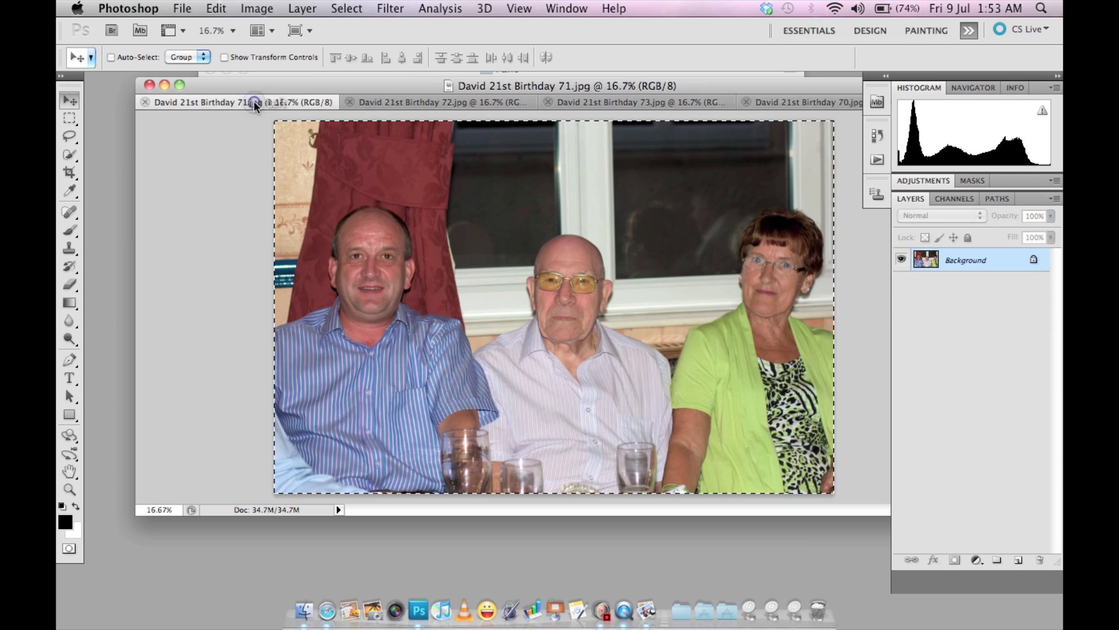
left_click(145, 102)
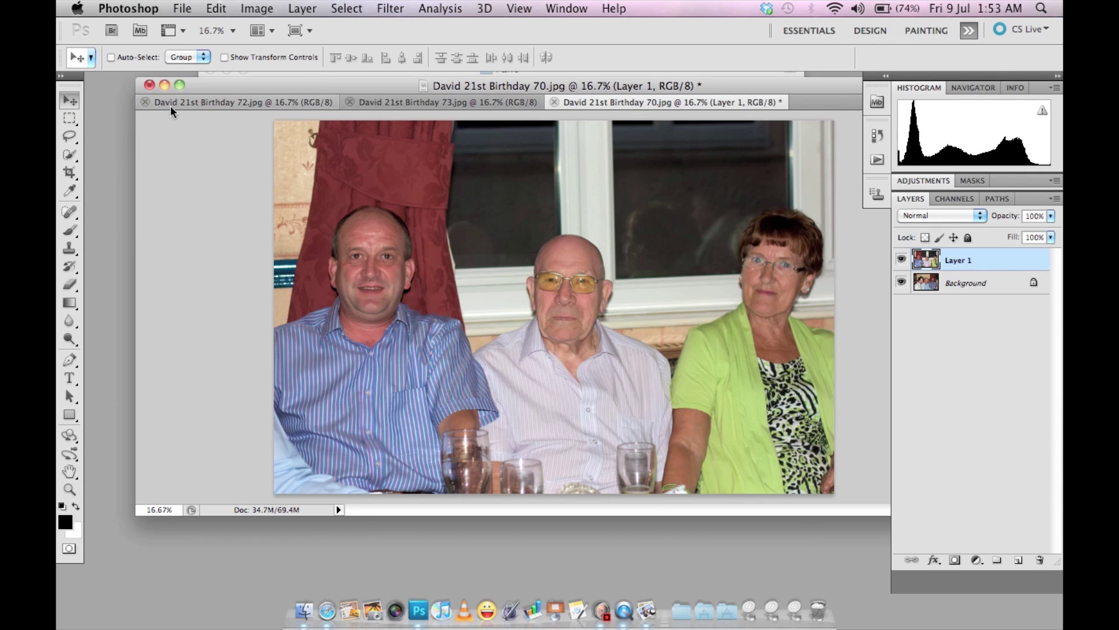
- Copy the entire canvas of photo 72, close that file and paste the copy into photo 70 as a new layer
left_click(187, 107)
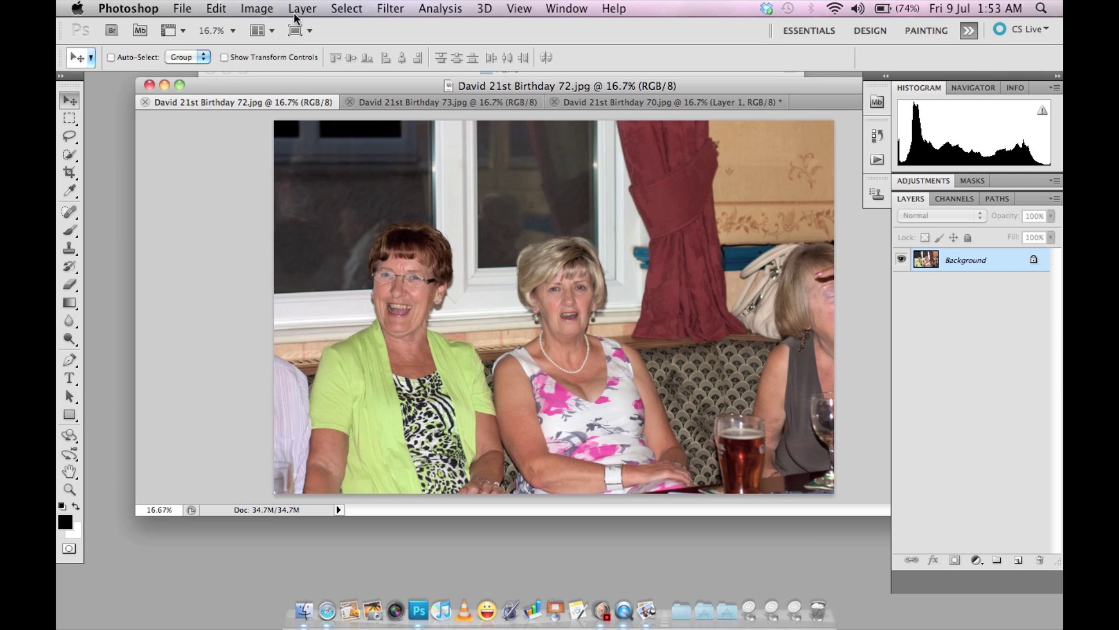
left_click(345, 8)
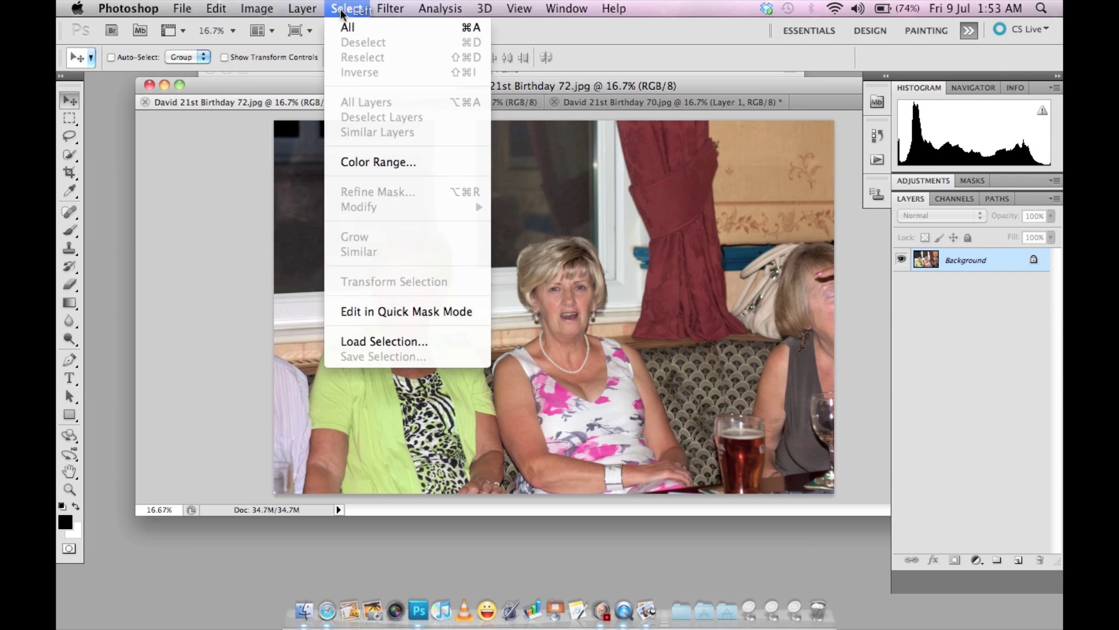
left_click(341, 25)
left_click(217, 8)
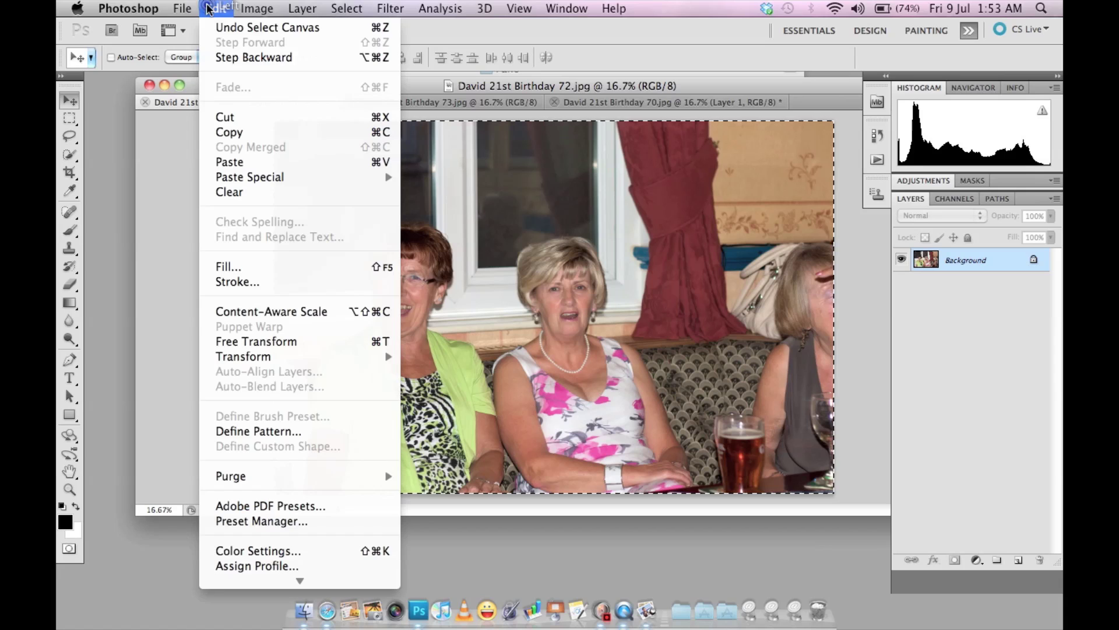
left_click(227, 133)
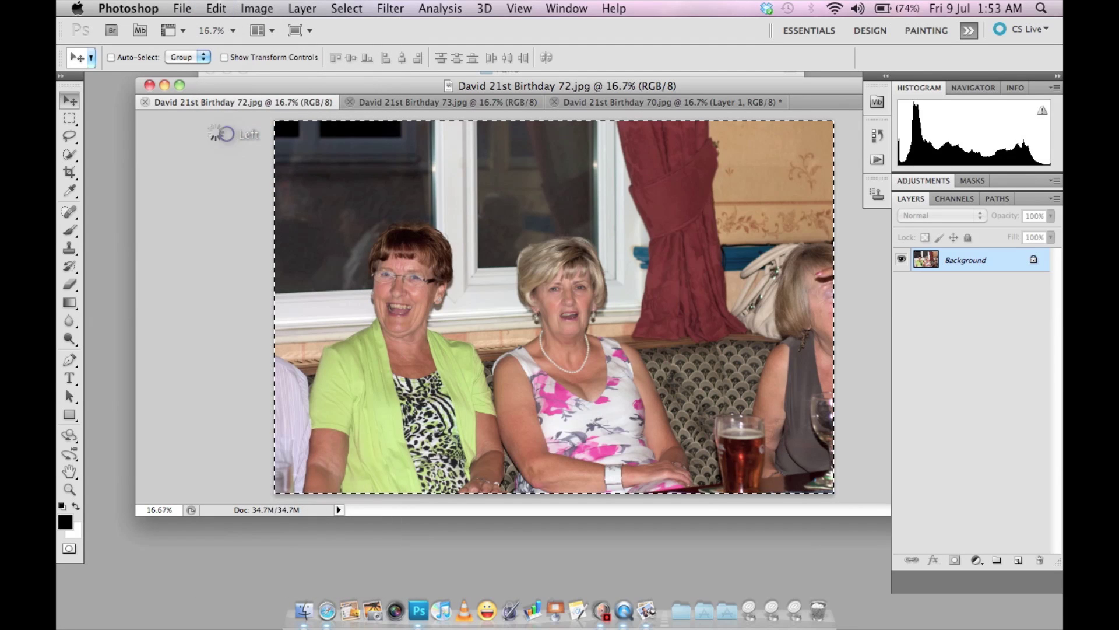
left_click(145, 103)
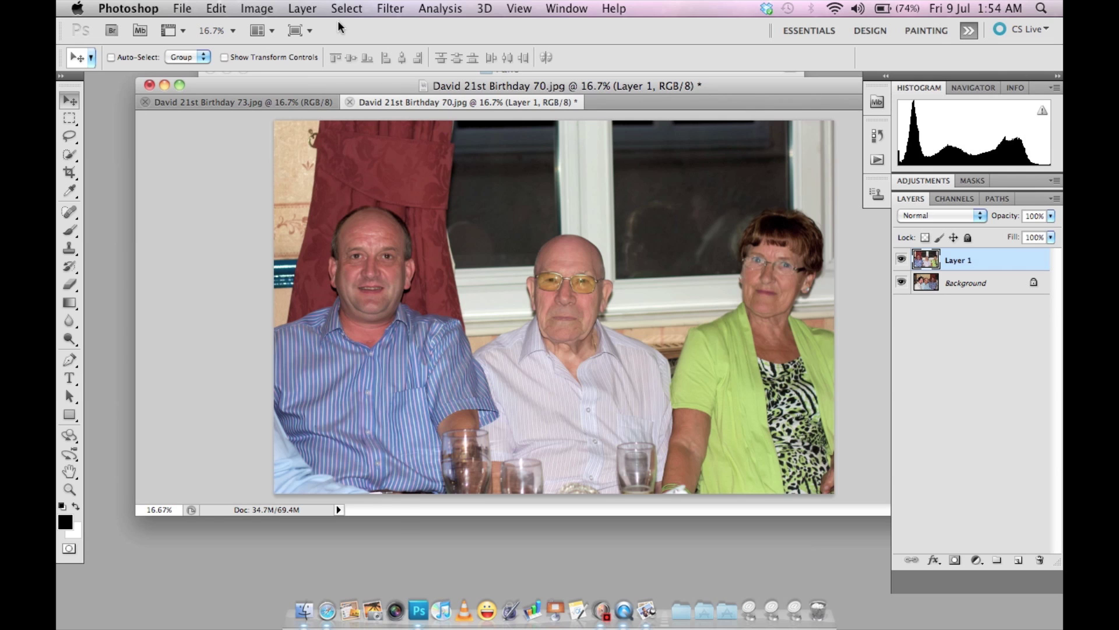
left_click(216, 8)
left_click(237, 165)
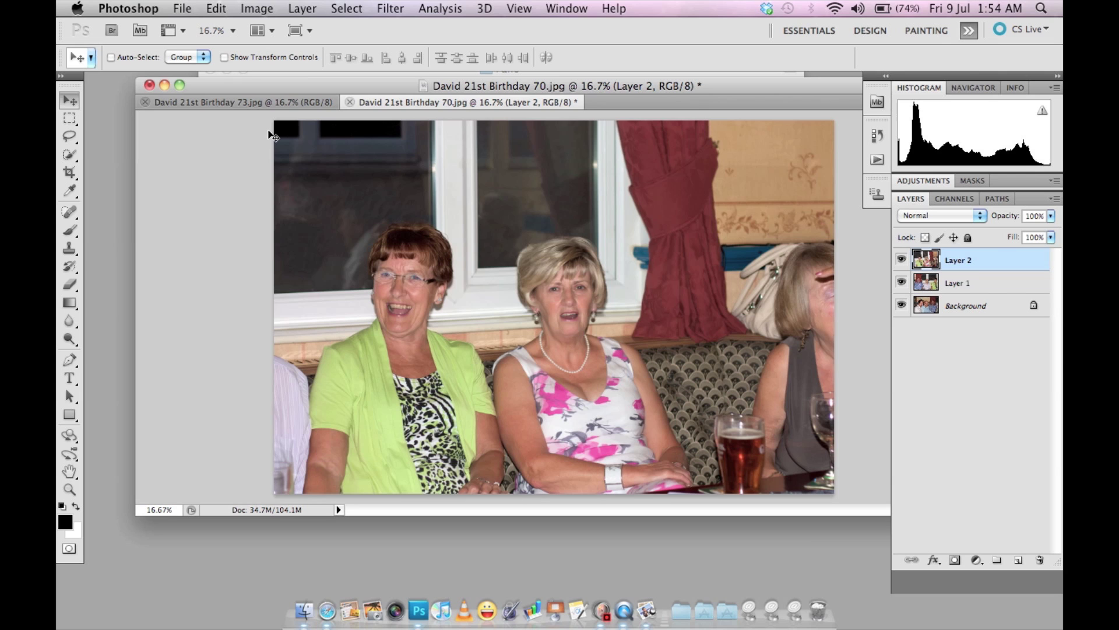
- Copy the entire canvas of photo 73, close that file and paste the copy into photo 70 as a new layer
left_click(268, 102)
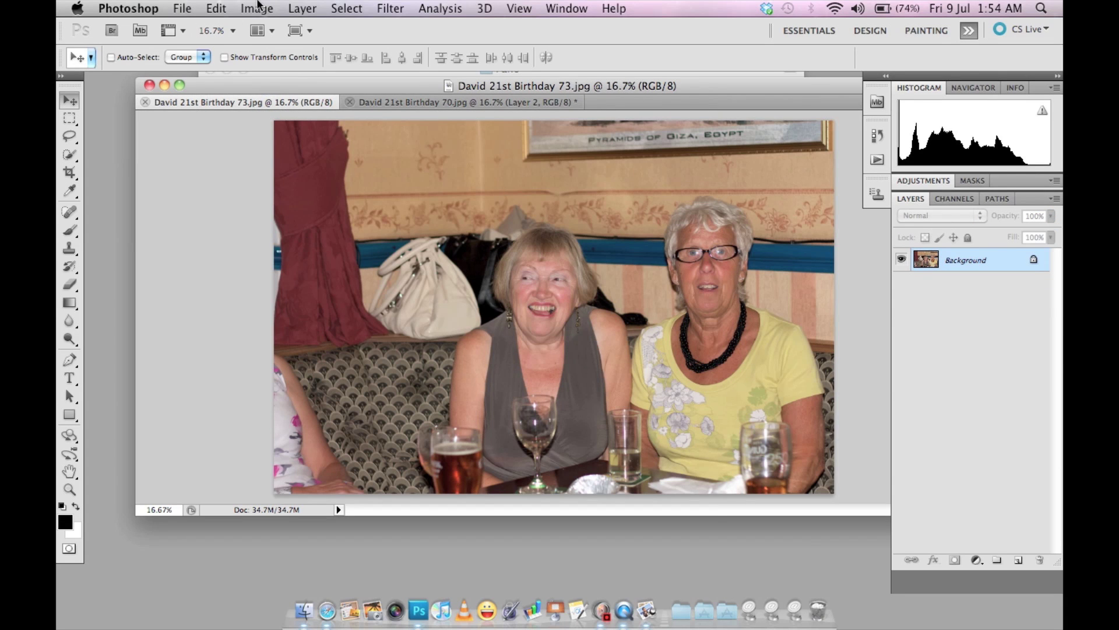
left_click(346, 9)
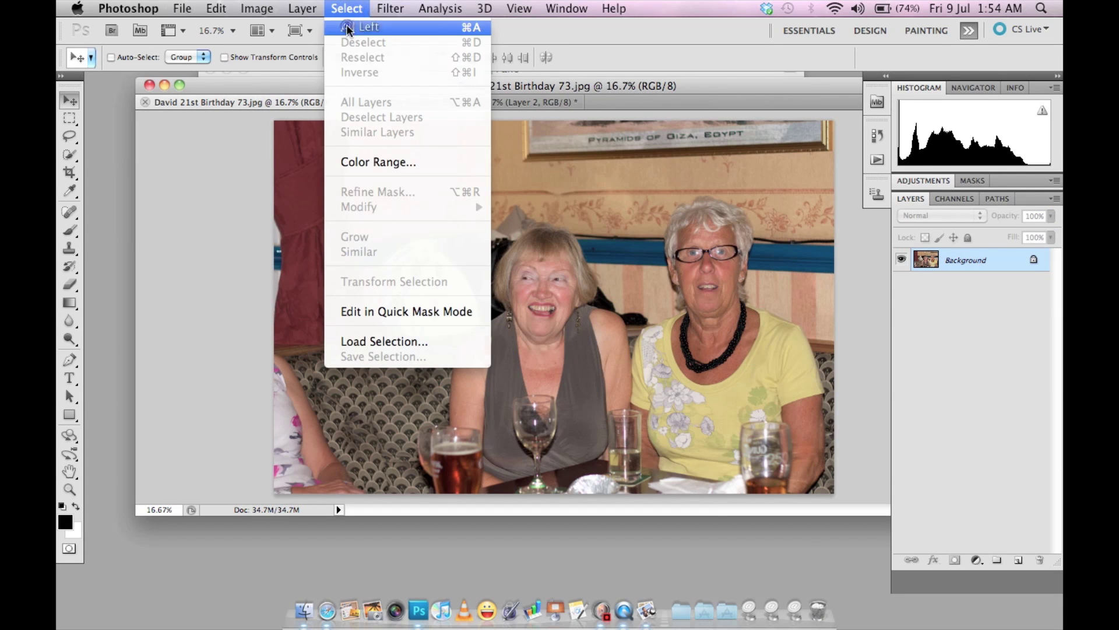
left_click(349, 29)
left_click(216, 8)
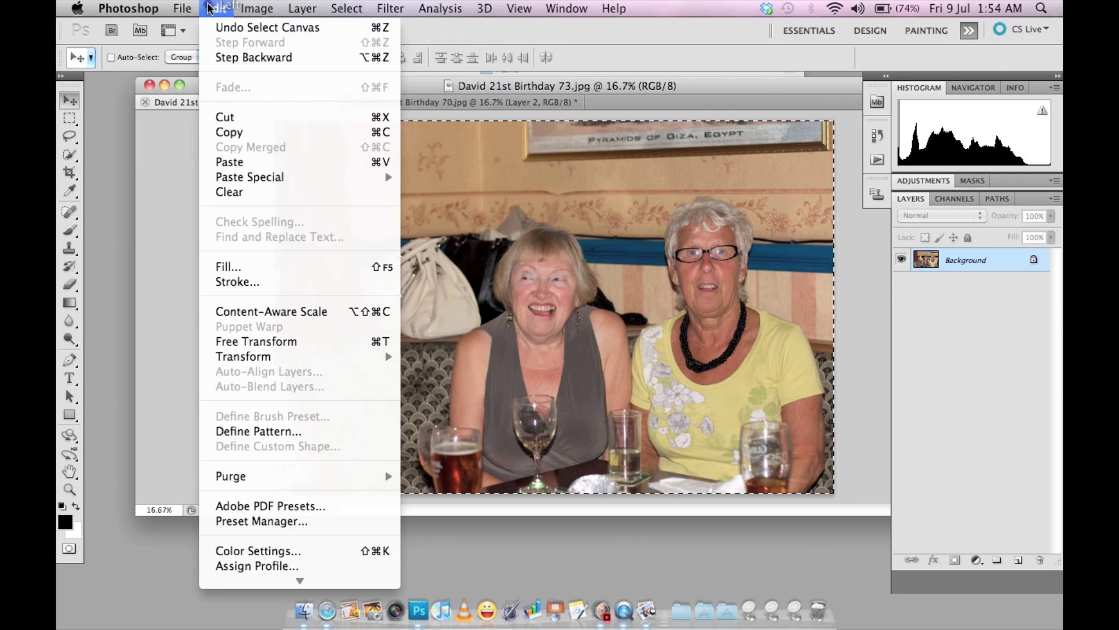
left_click(213, 133)
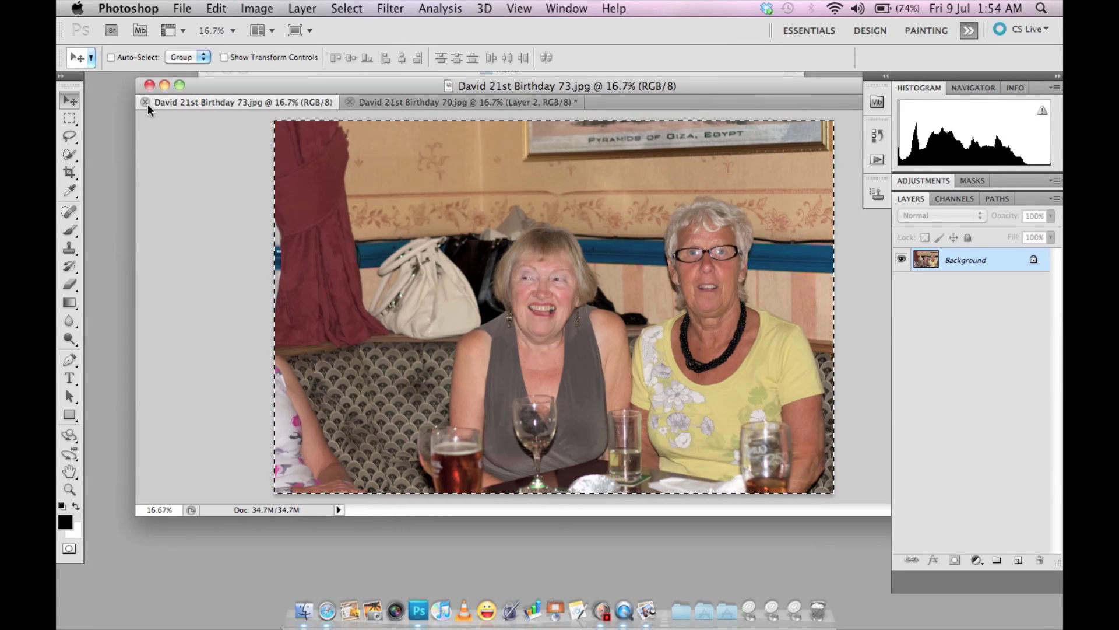
left_click_drag(148, 104, 145, 106)
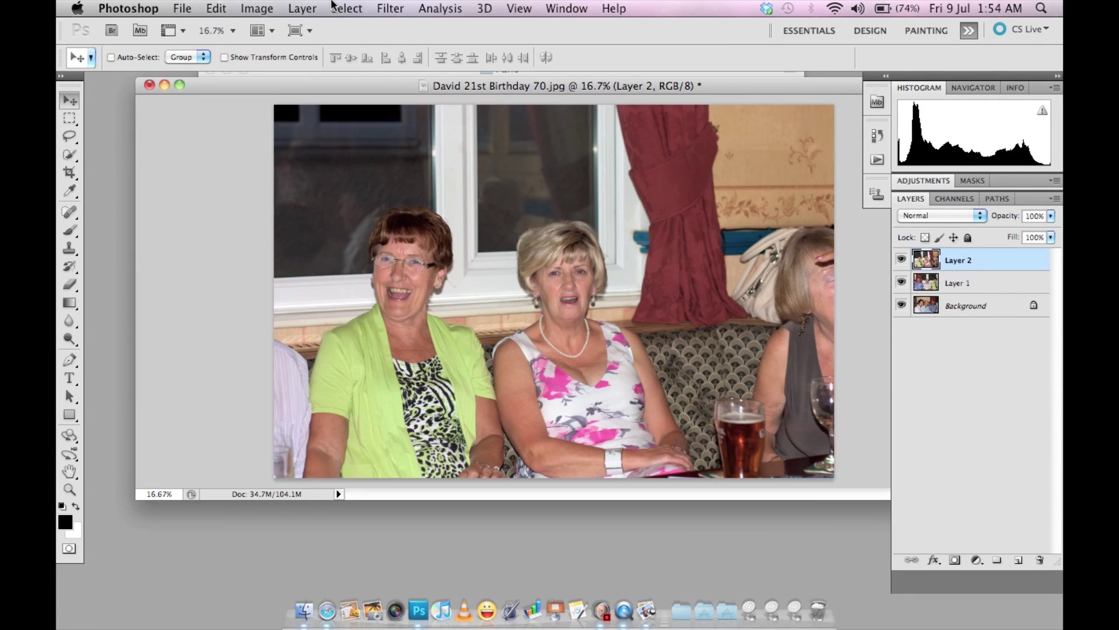
left_click(217, 9)
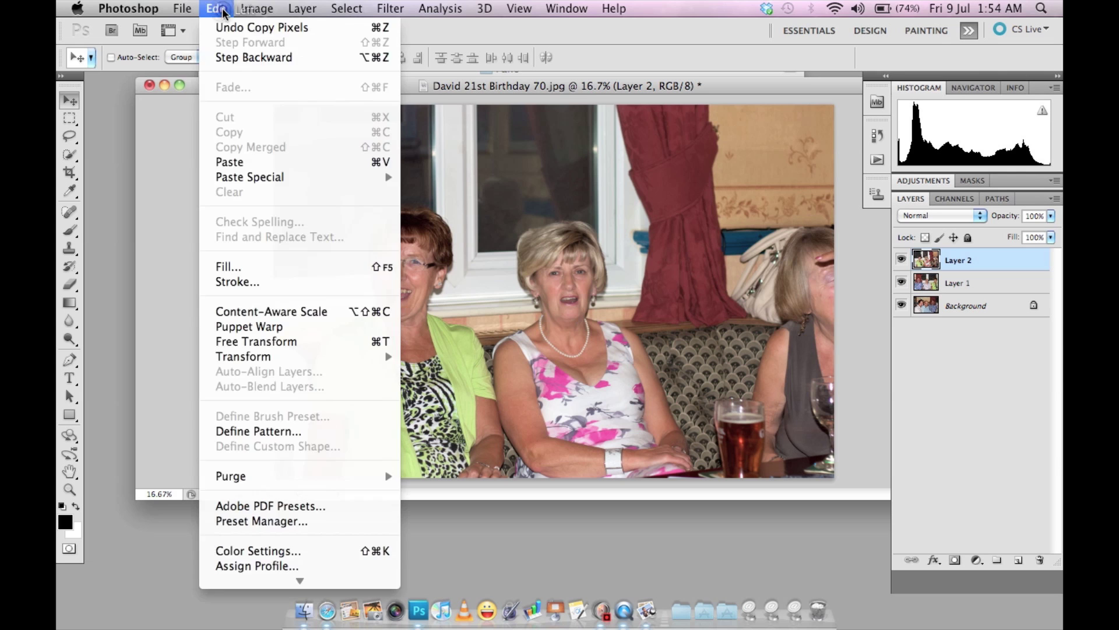
left_click(233, 164)
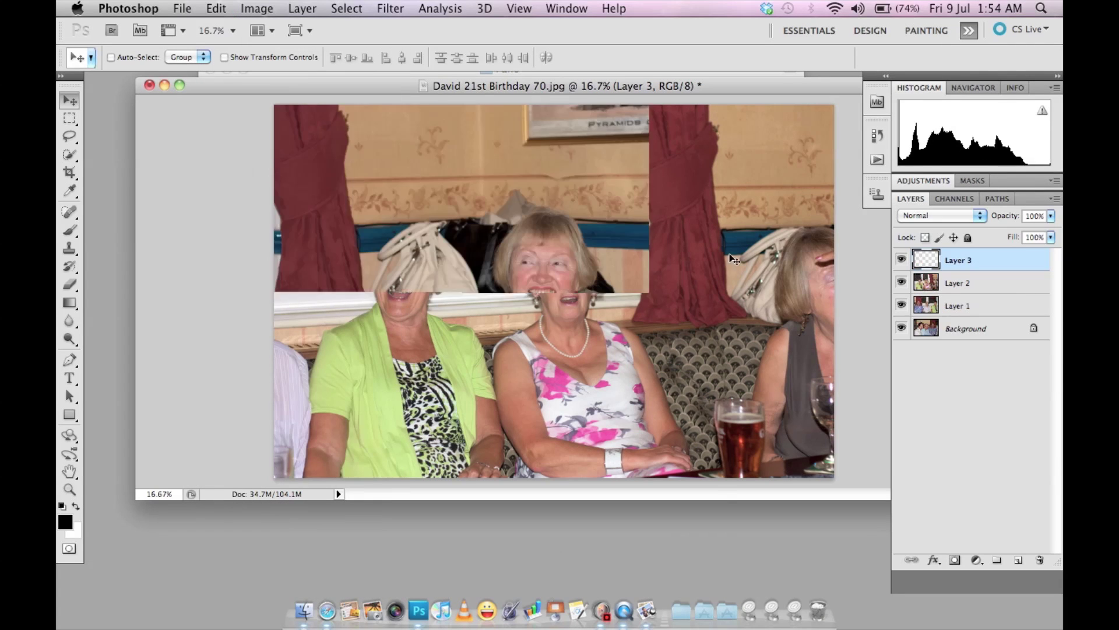
- Select all four layers, from Layer 3 down to the Background, and auto-align them with the Auto projection
left_click_drag(711, 86, 656, 83)
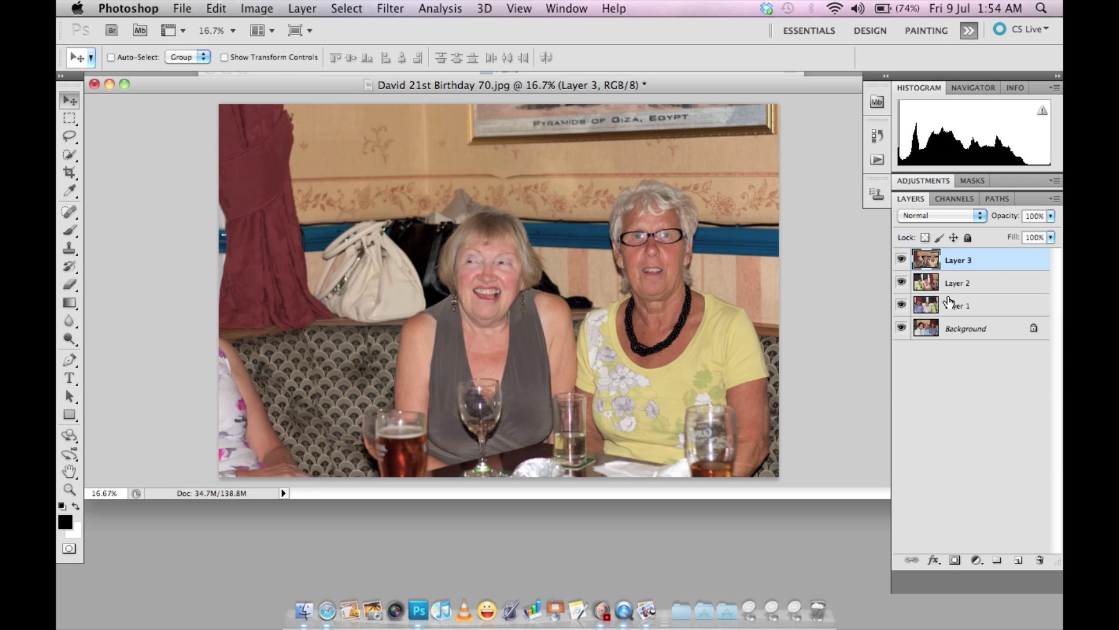
left_click(987, 262)
left_click(967, 328, "shift")
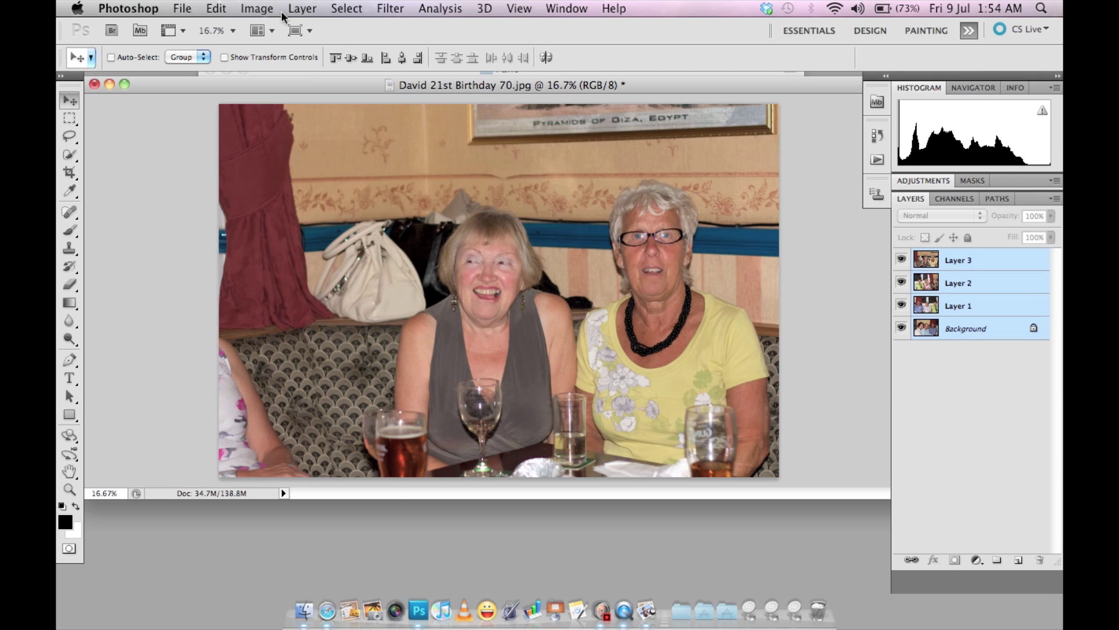
left_click(216, 8)
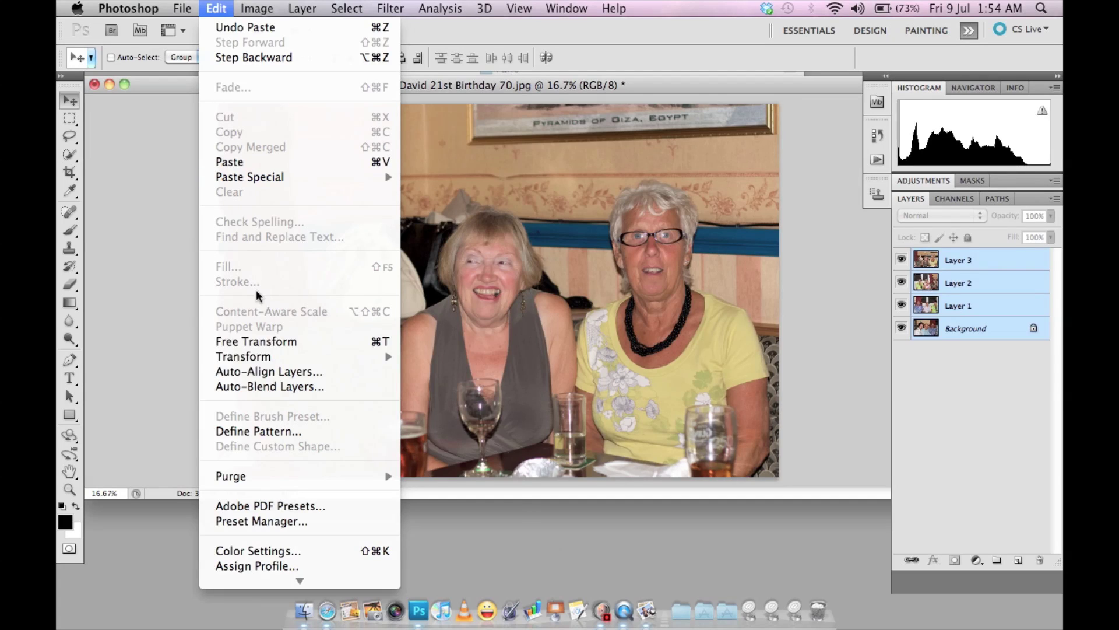
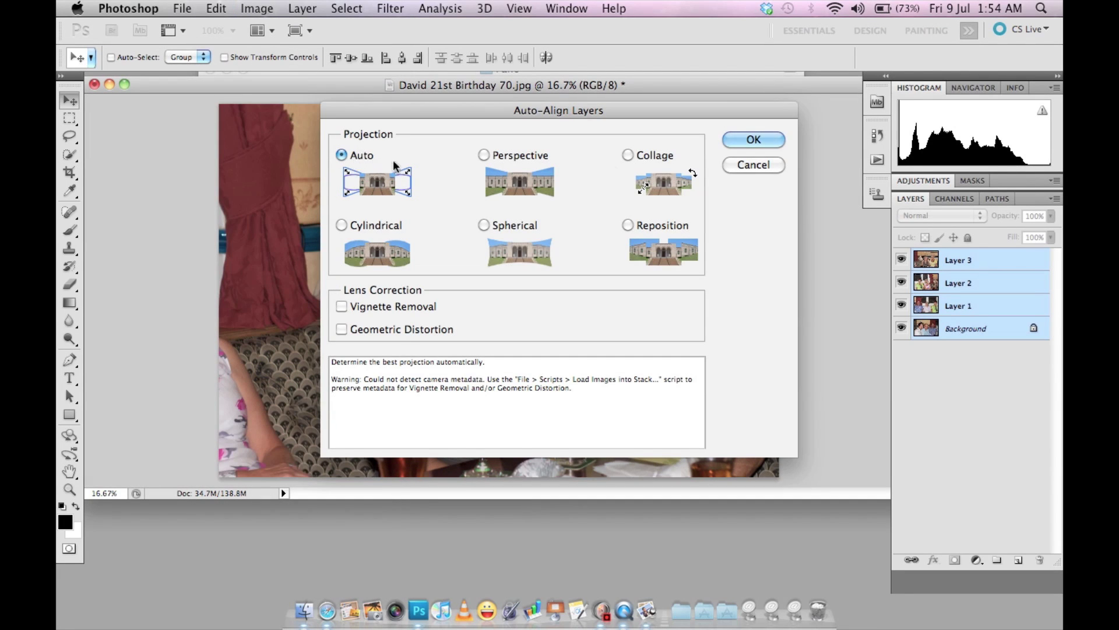
left_click(754, 144)
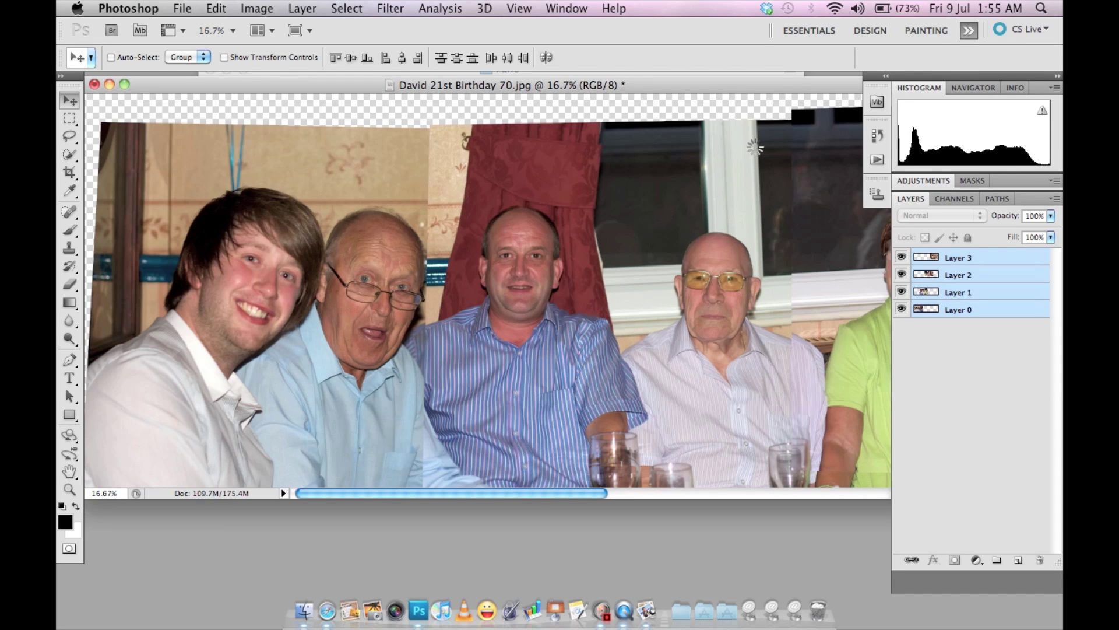
- Examine the aligned layers as a whole and up close for visible seams and tone differences between the photos
key("super+minus")
key("super+minus")
key("super+minus")
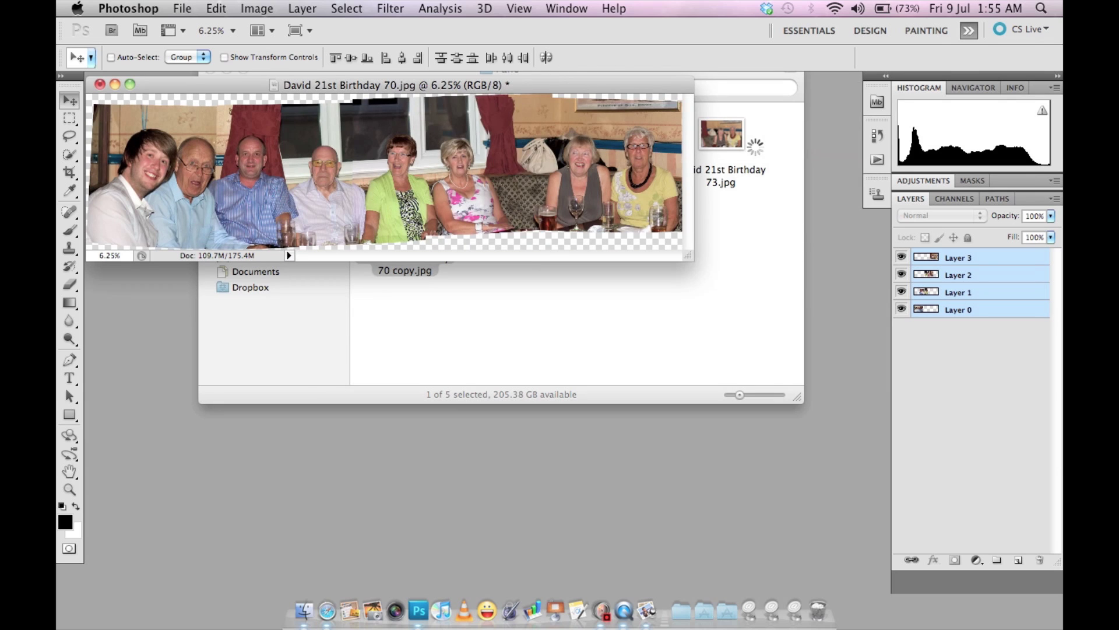
left_click_drag(683, 257, 745, 340)
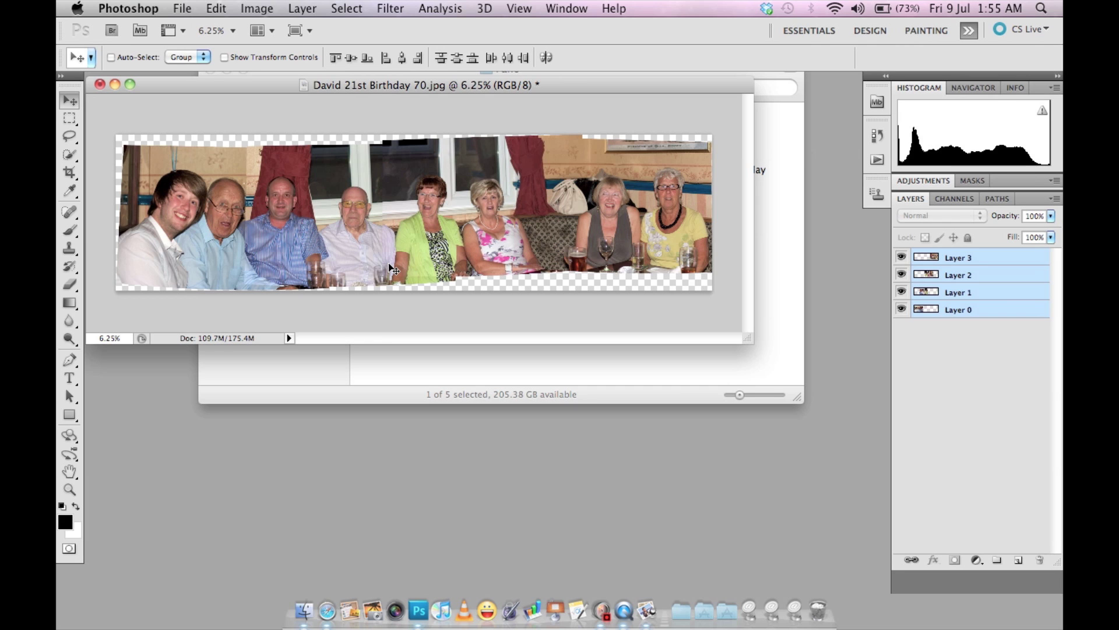
key("super+equal")
key("super+equal")
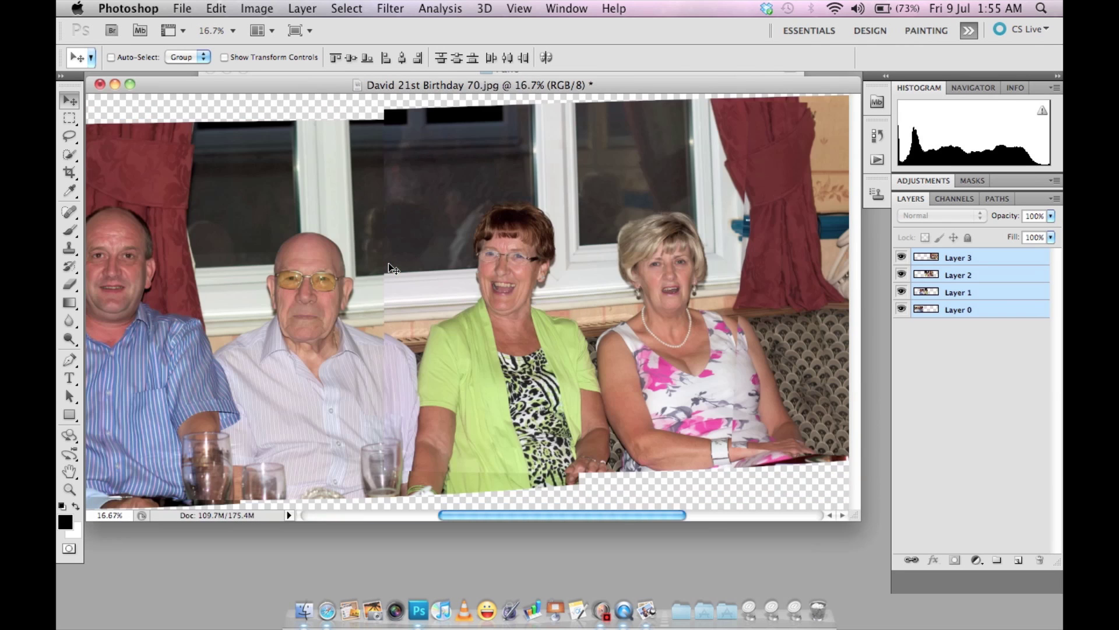
key("super+equal")
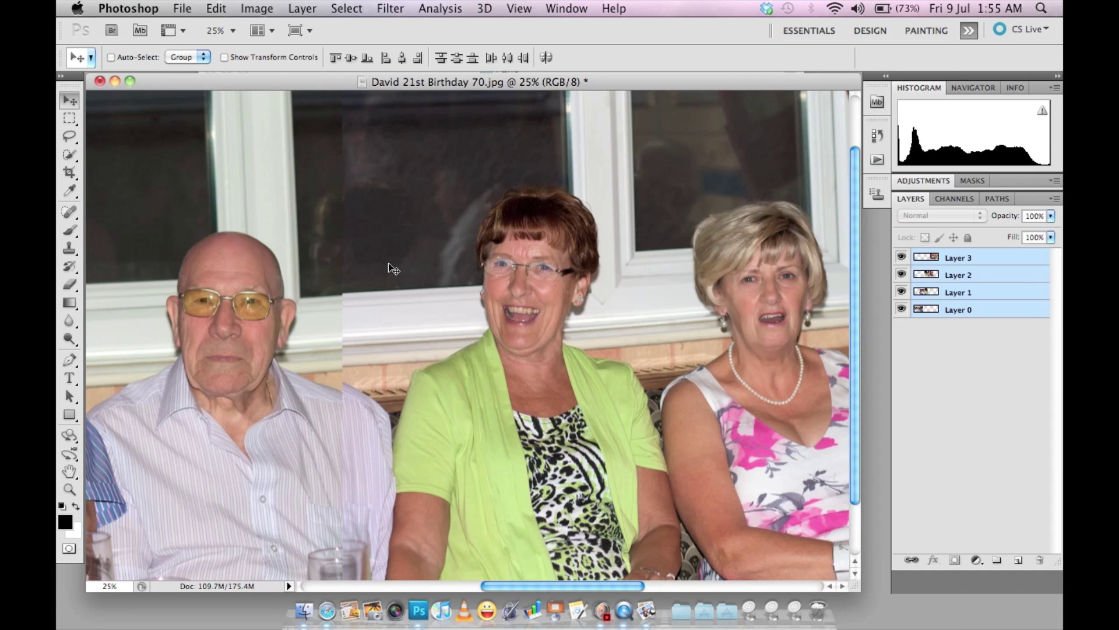
key("super+minus")
key("super+minus")
key("super+minus")
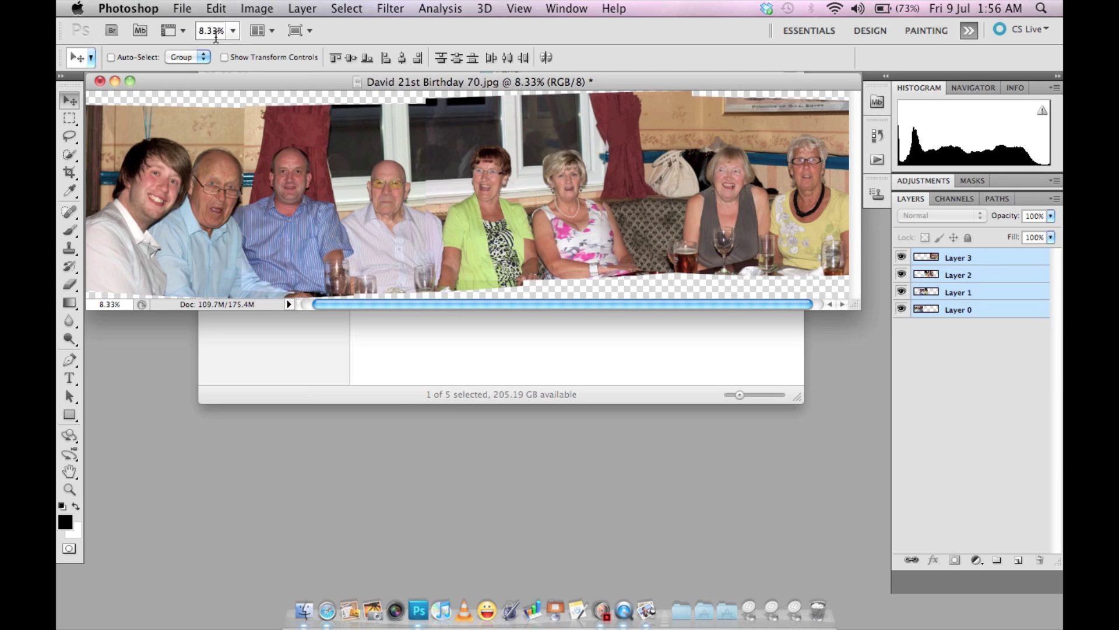
- Auto-blend the four aligned layers using the Panorama method with Seamless Tones and Colors enabled
left_click(215, 12)
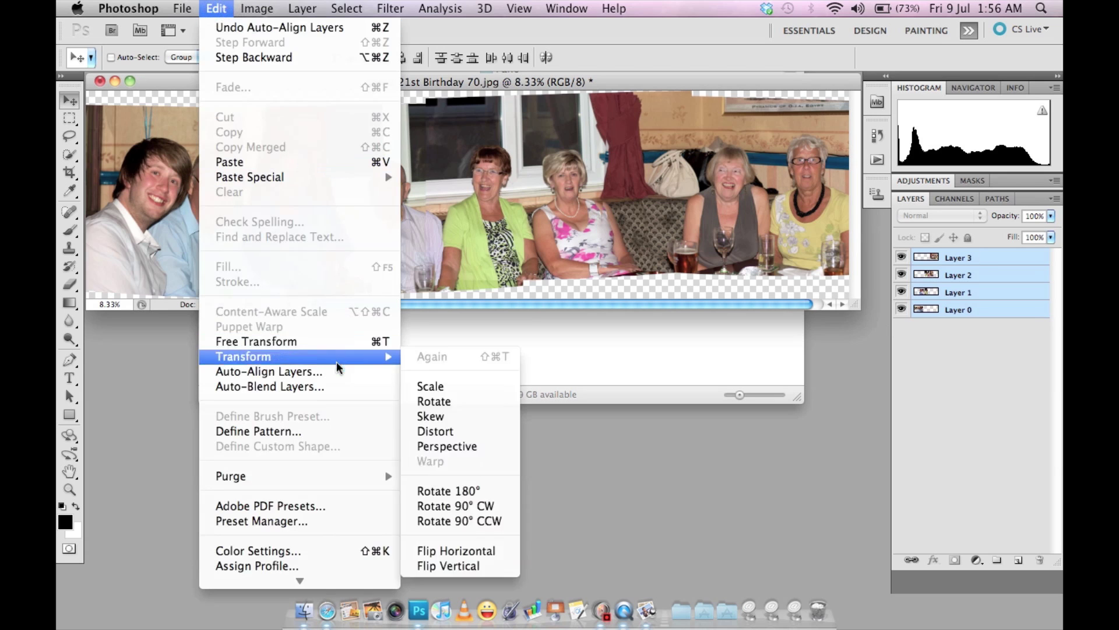
left_click(334, 385)
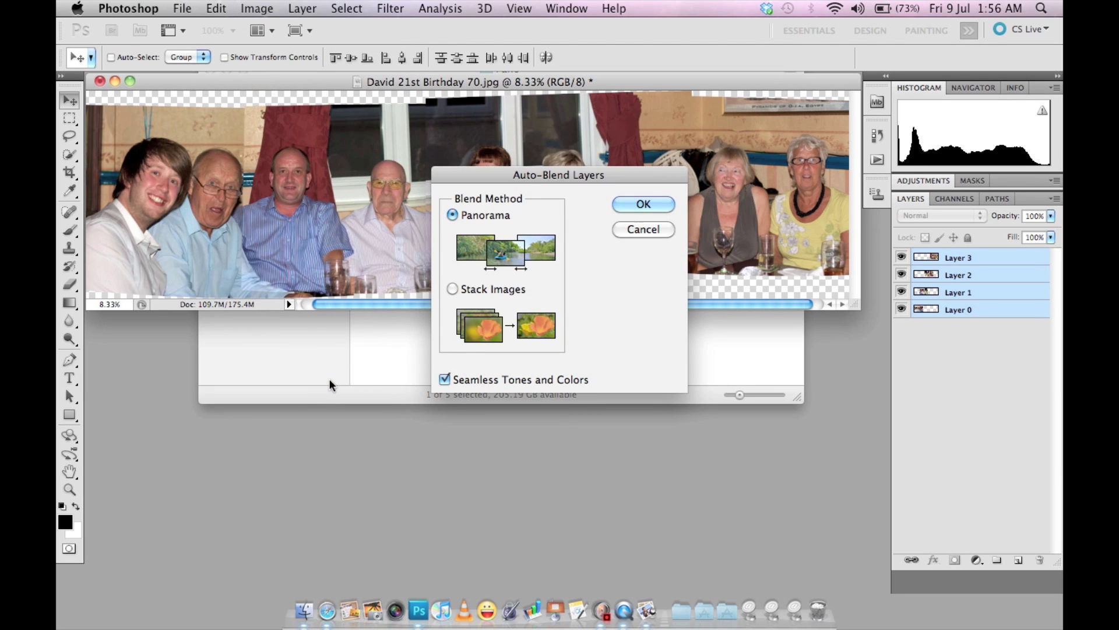
left_click(628, 205)
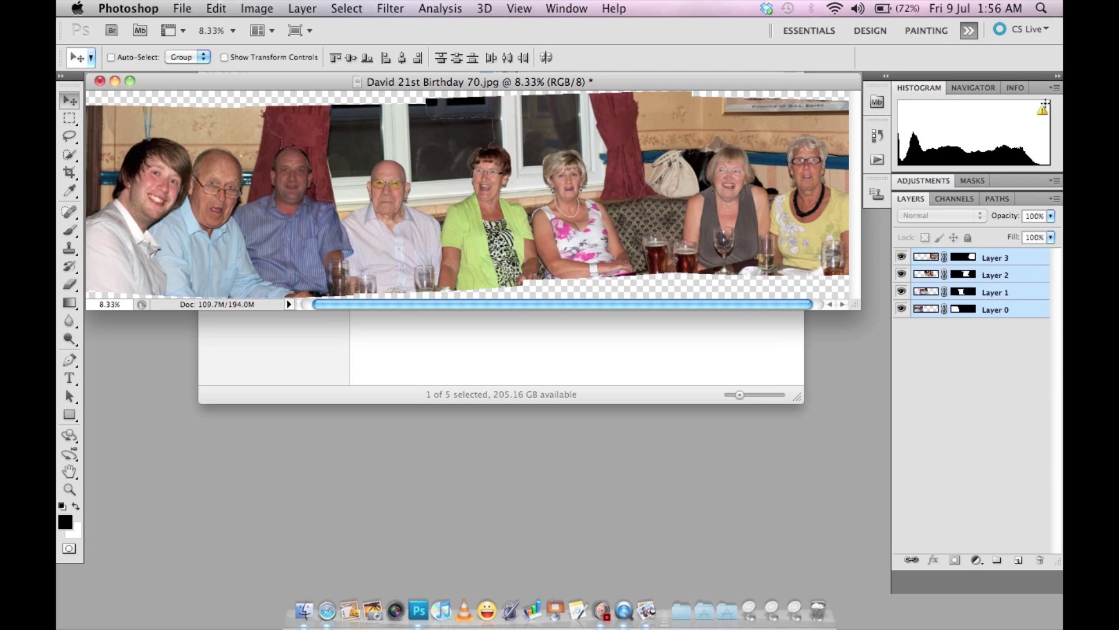
- Collapse the side panels, enlarge the document window and examine the blended panorama from end to end
left_click(1058, 77)
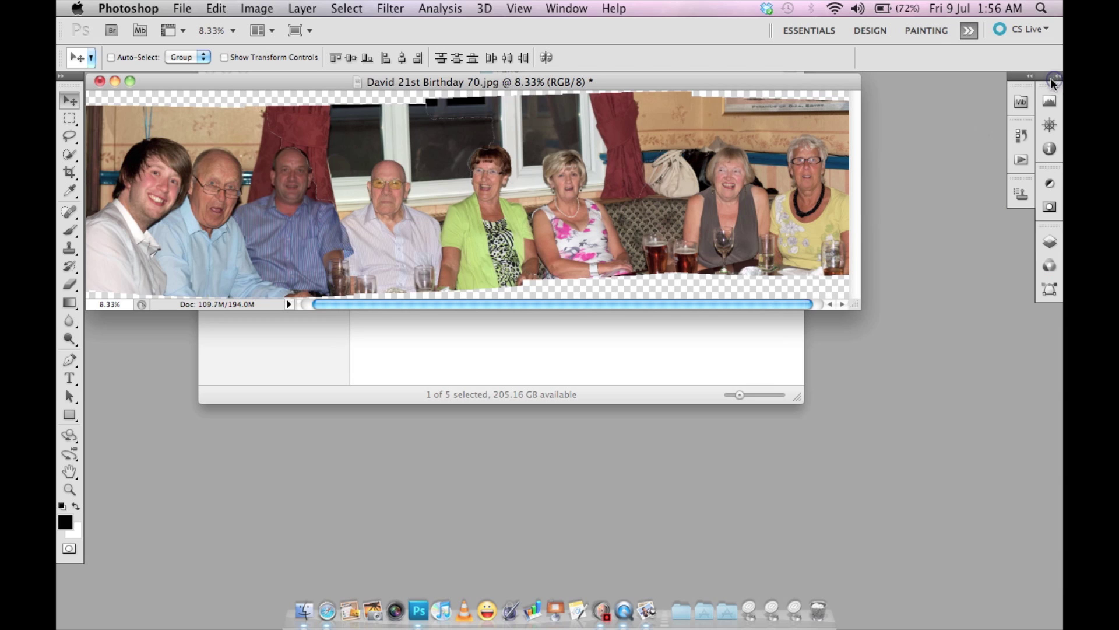
left_click_drag(854, 305, 991, 412)
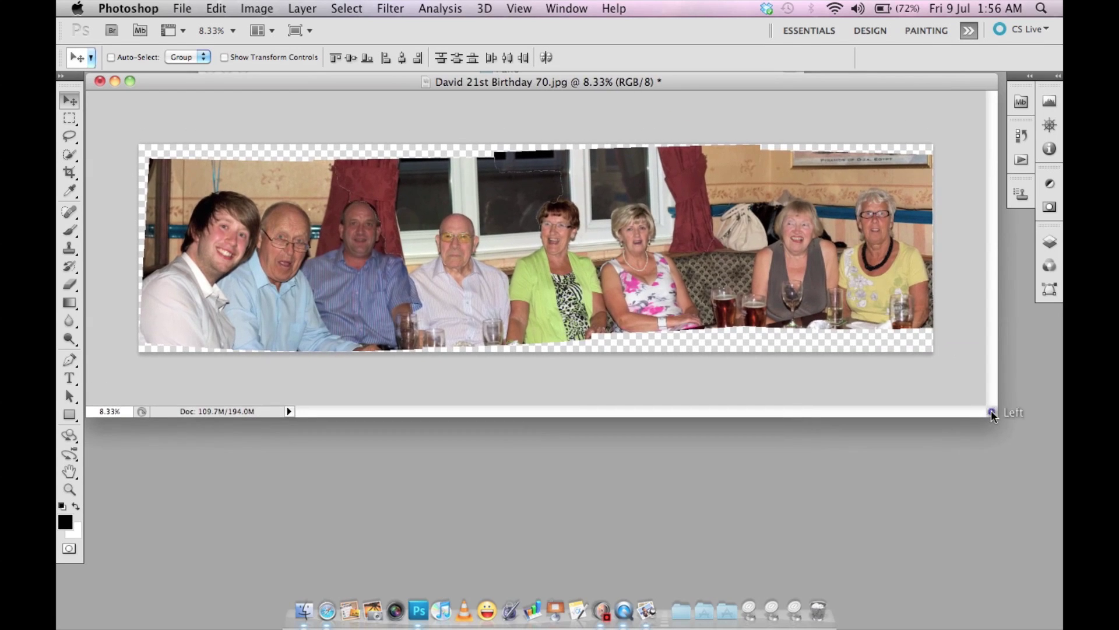
key("super+equal")
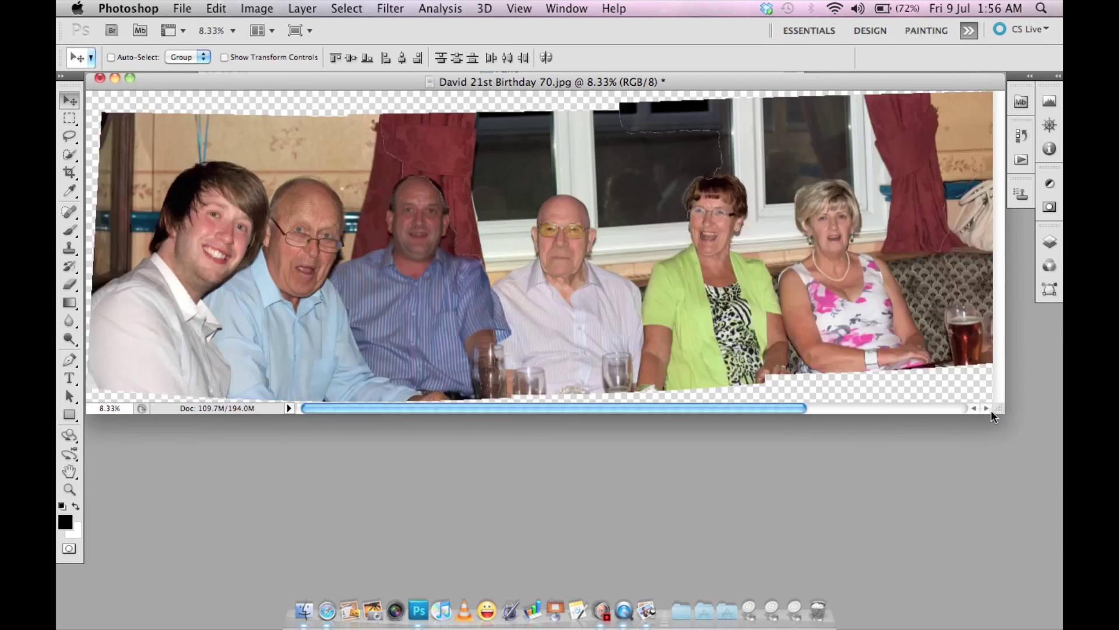
key("super+equal")
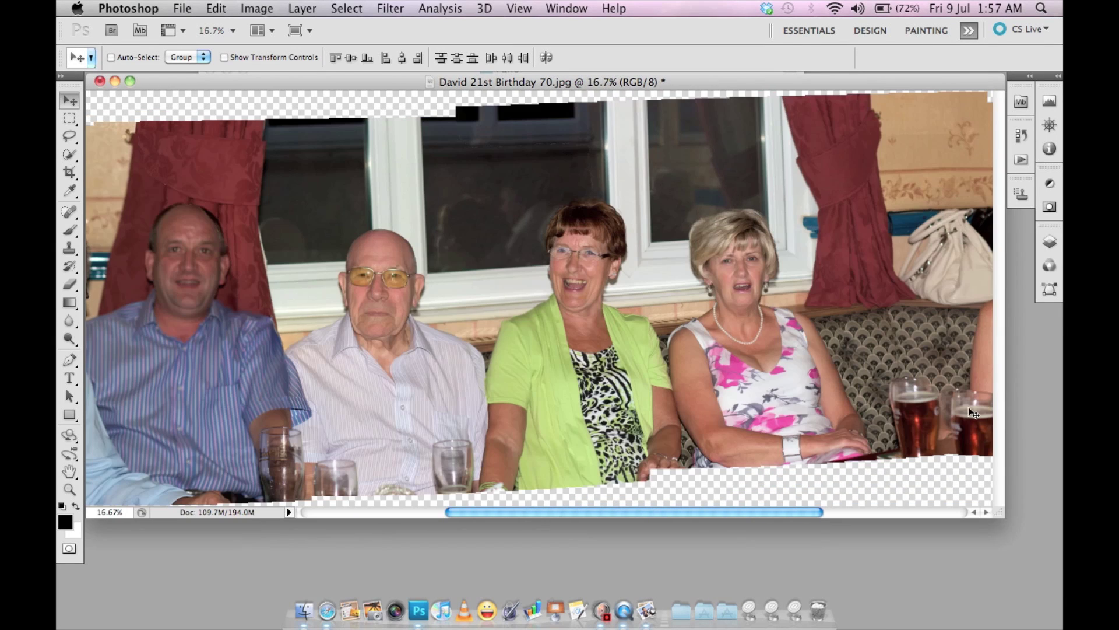
left_click(725, 511)
left_click_drag(708, 512, 467, 554)
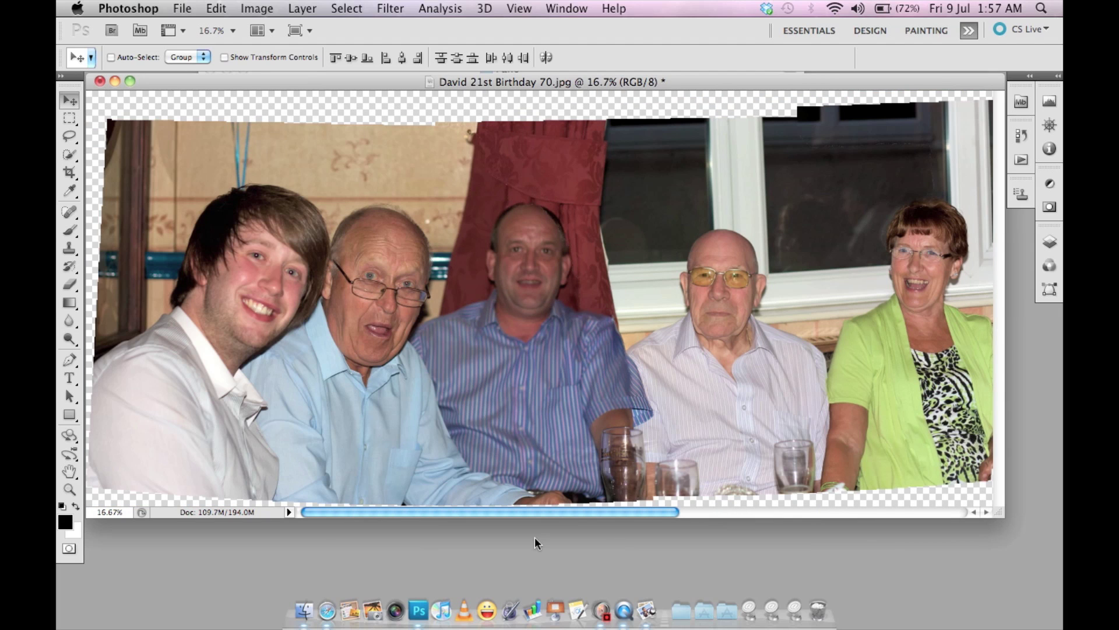
scroll(509, 417, "right", 5)
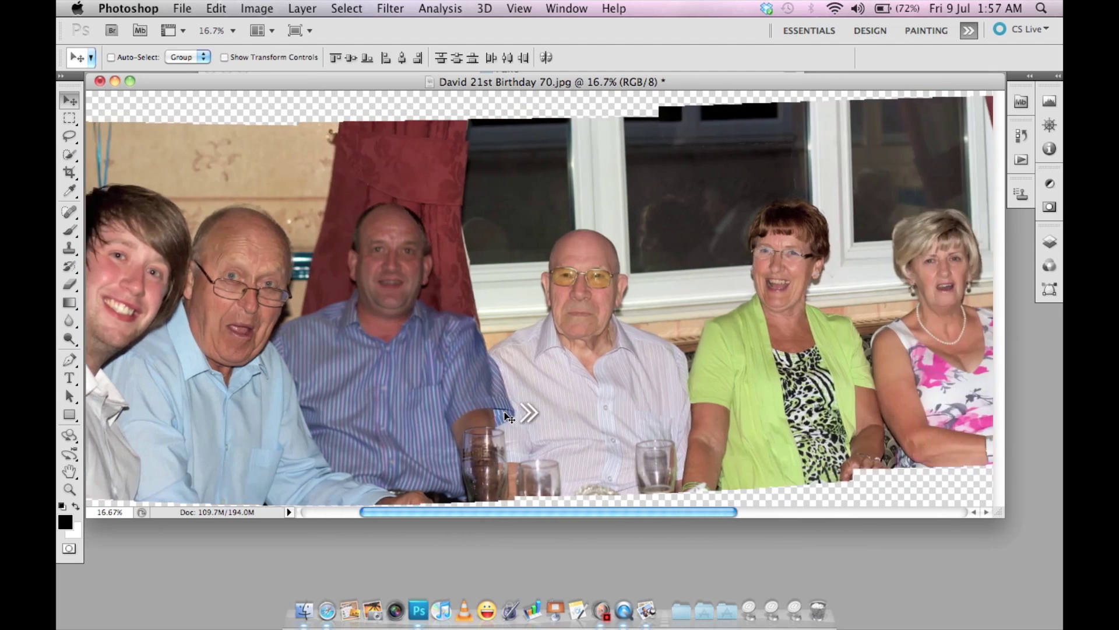
scroll(508, 417, "right", 10)
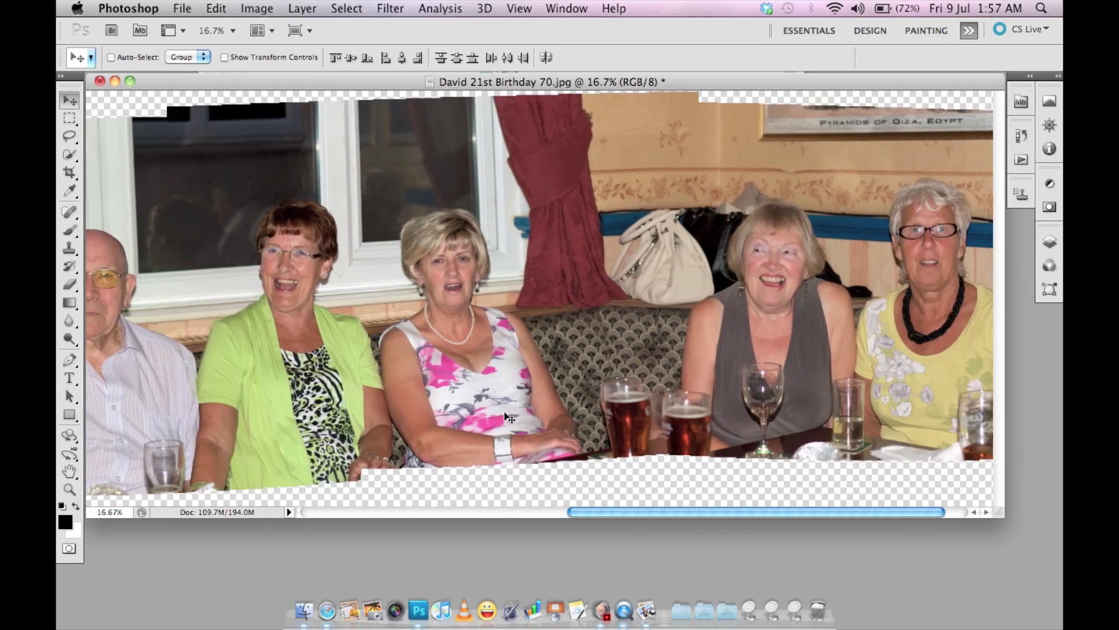
scroll(509, 417, "left", 6)
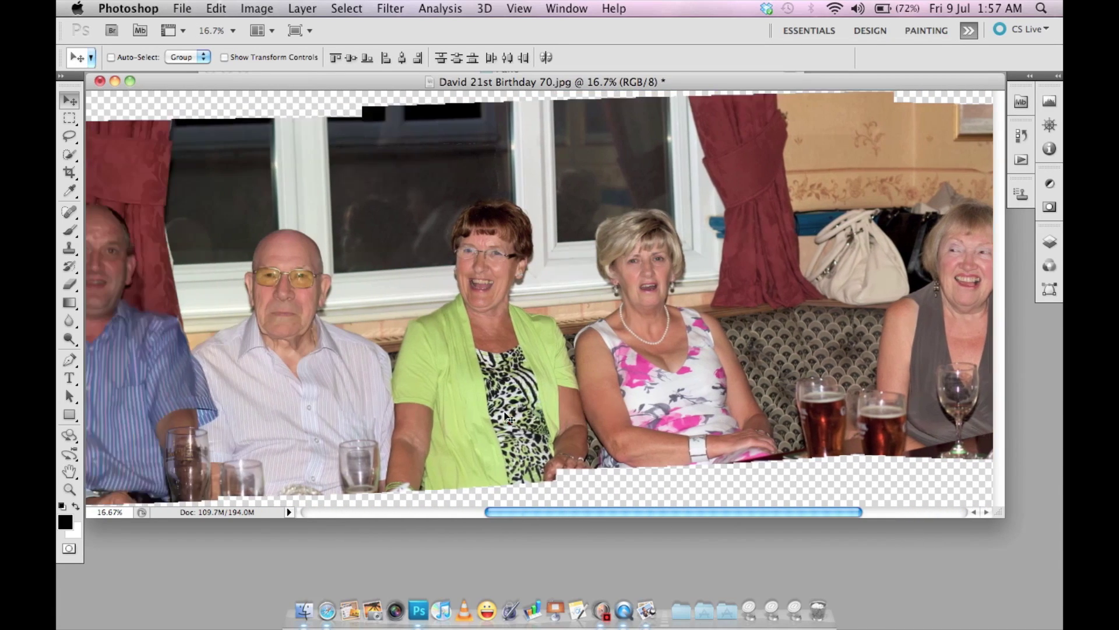
scroll(509, 417, "left", 6)
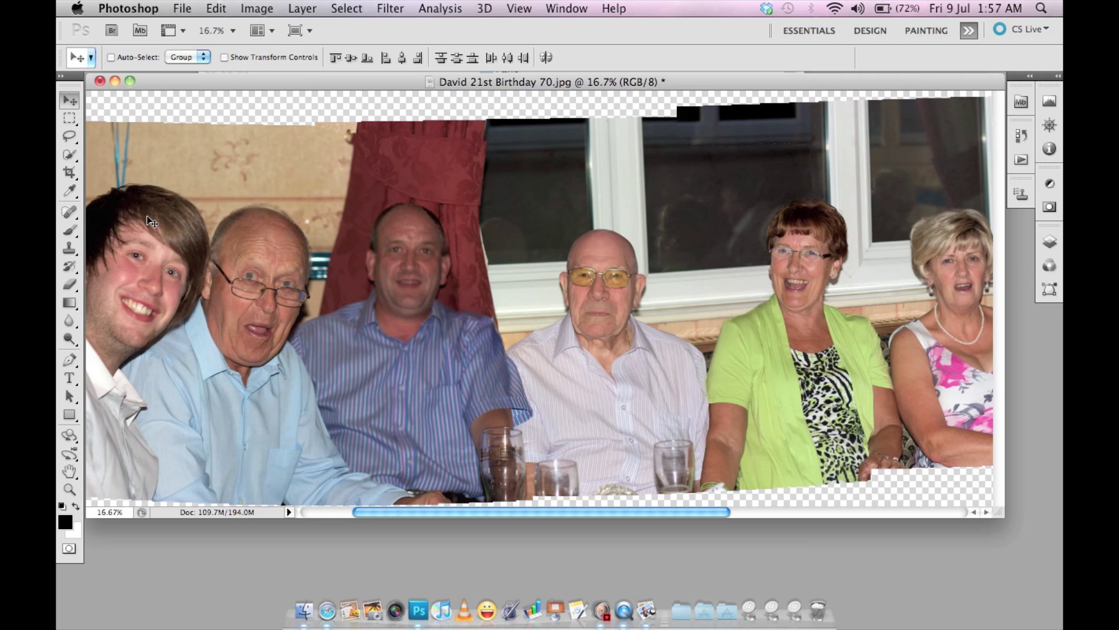
- Crop the panorama to a straight rectangle that excludes the transparent, uneven borders around the blended photos
key("super+minus")
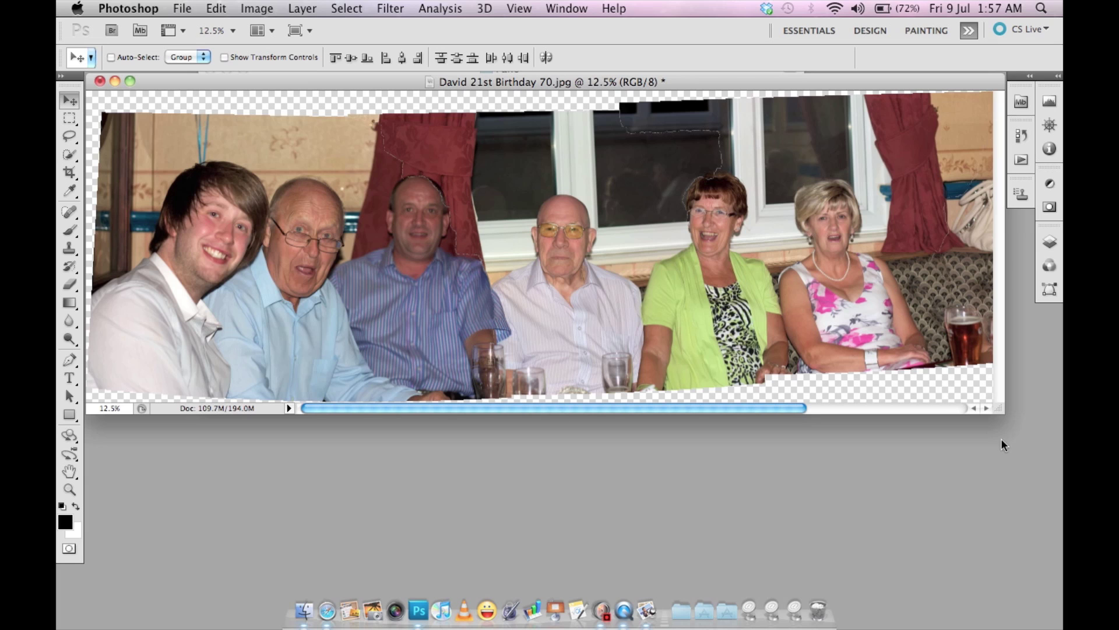
left_click_drag(1001, 410, 1059, 477)
key("super+minus")
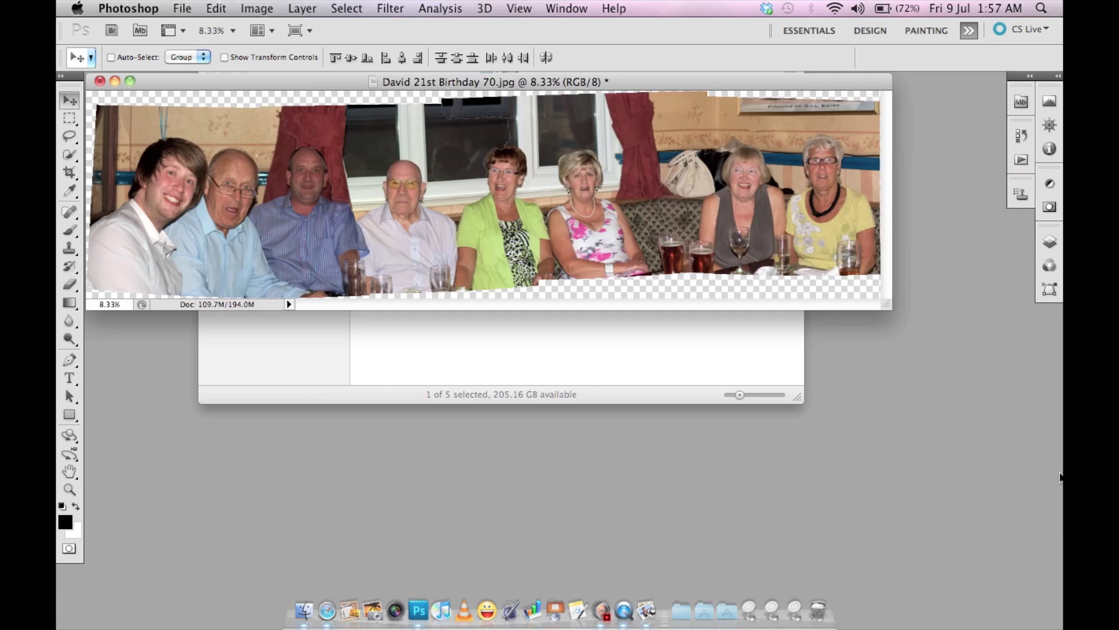
left_click_drag(887, 304, 976, 378)
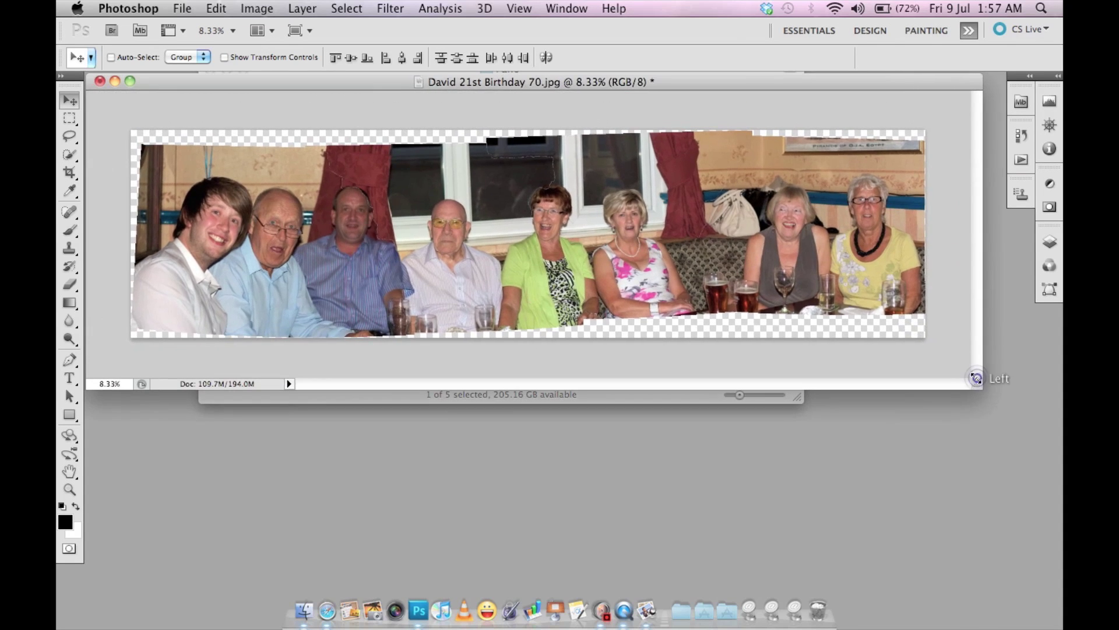
left_click(70, 171)
left_click_drag(146, 154, 923, 308)
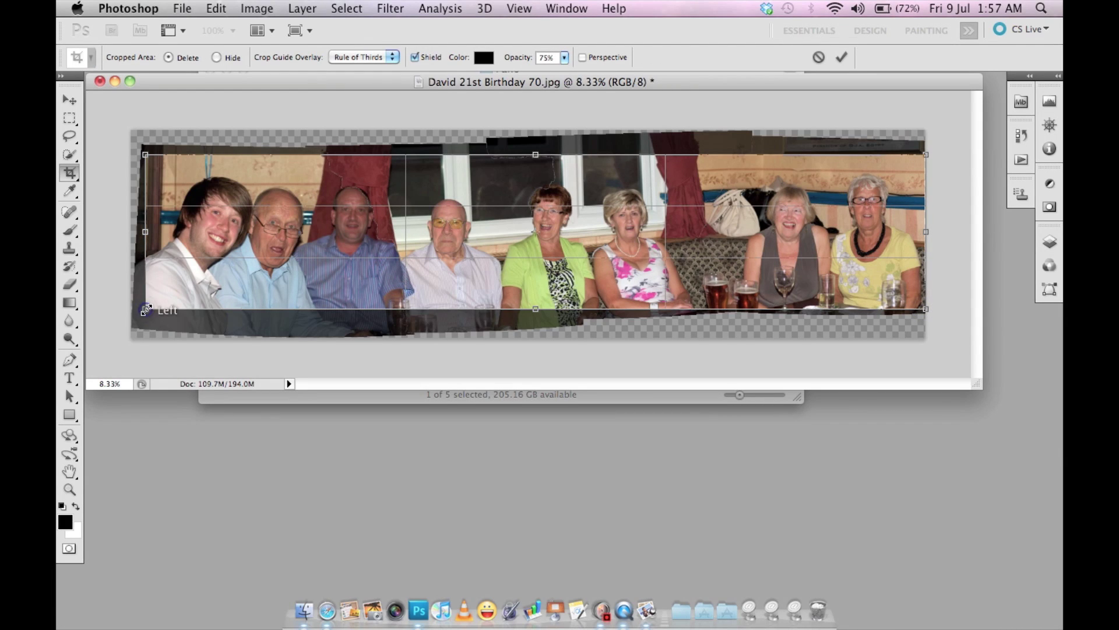
left_click_drag(145, 309, 147, 308)
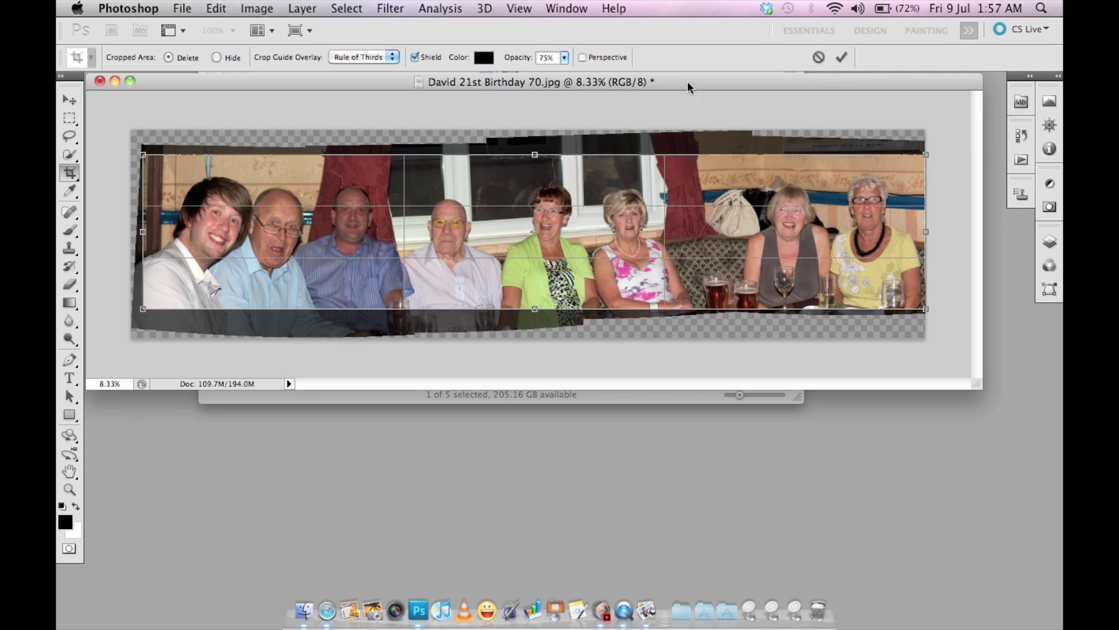
left_click_drag(534, 155, 535, 150)
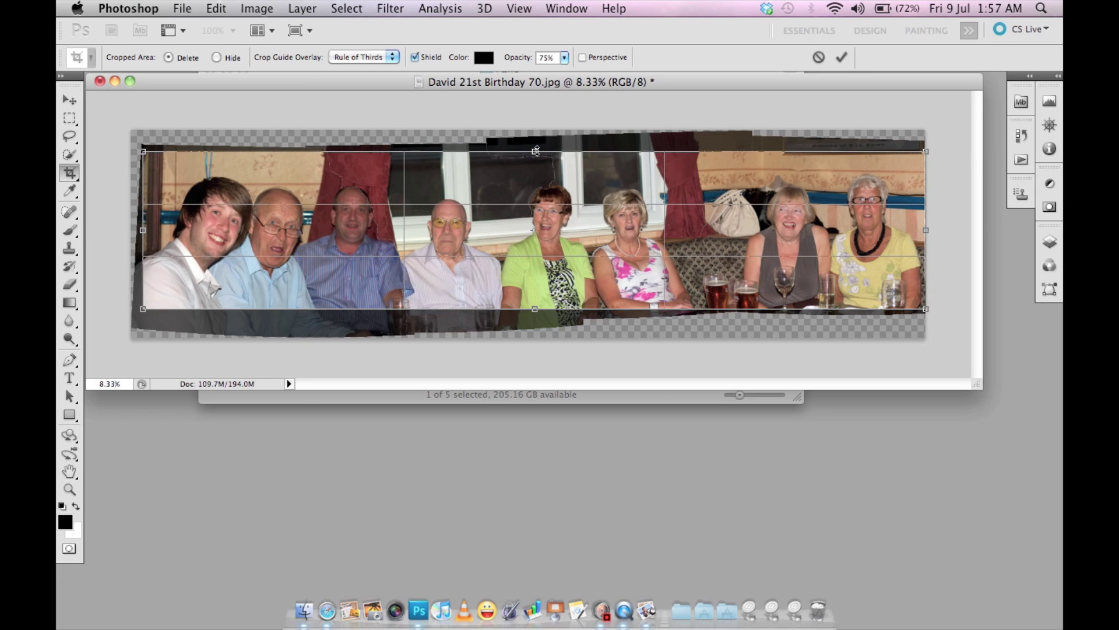
key("Escape")
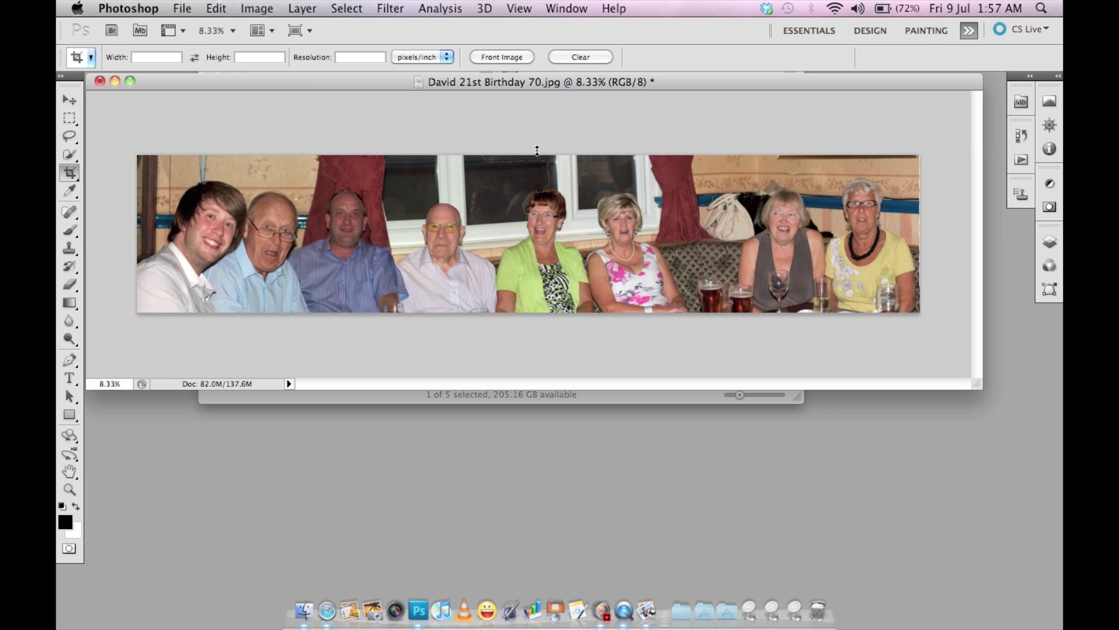
- Flatten the cropped panorama into a single background layer and collapse the side panels
left_click(1058, 76)
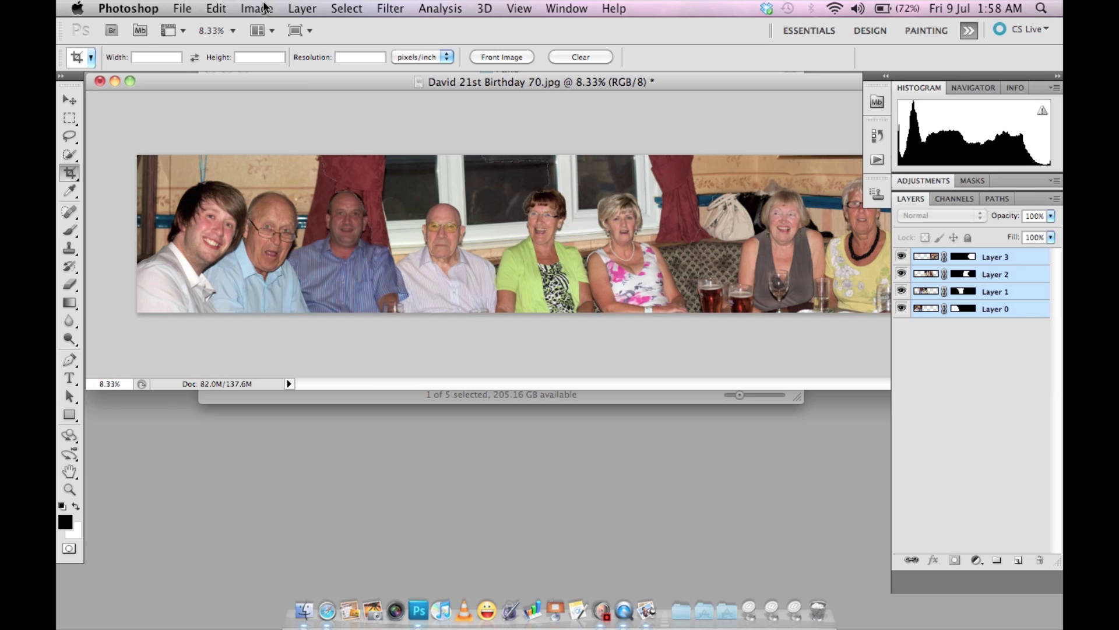
left_click(303, 8)
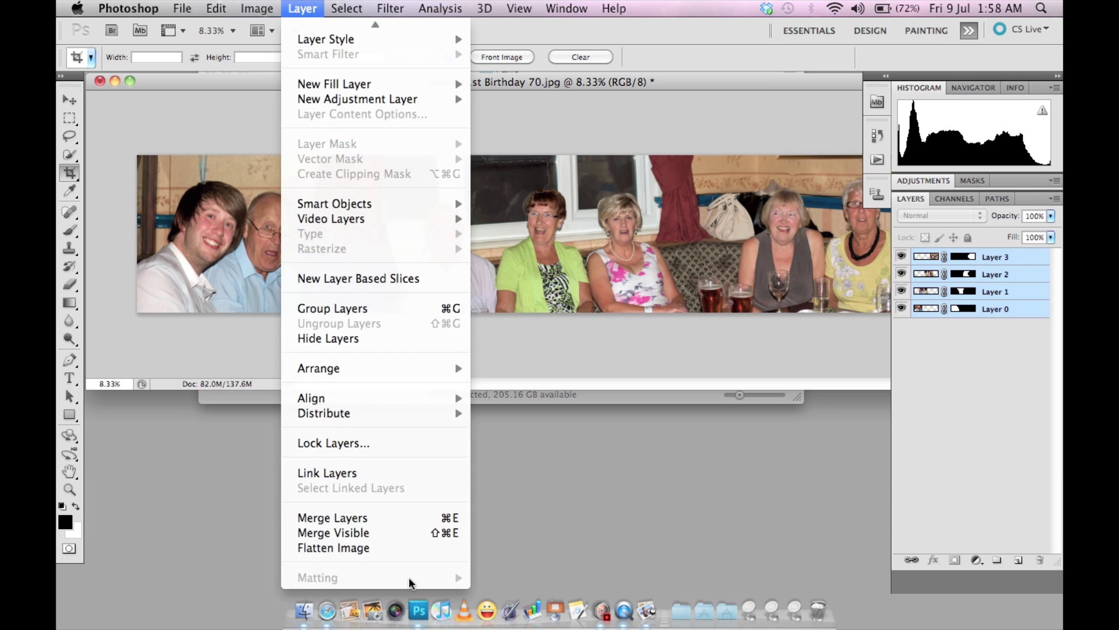
left_click(418, 550)
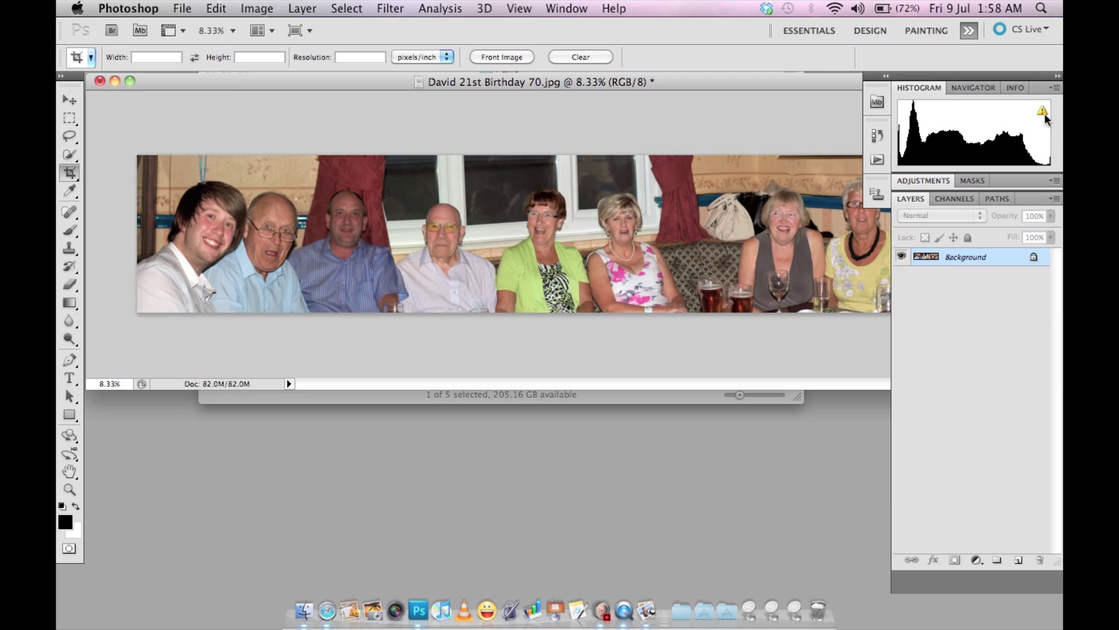
left_click(1057, 75)
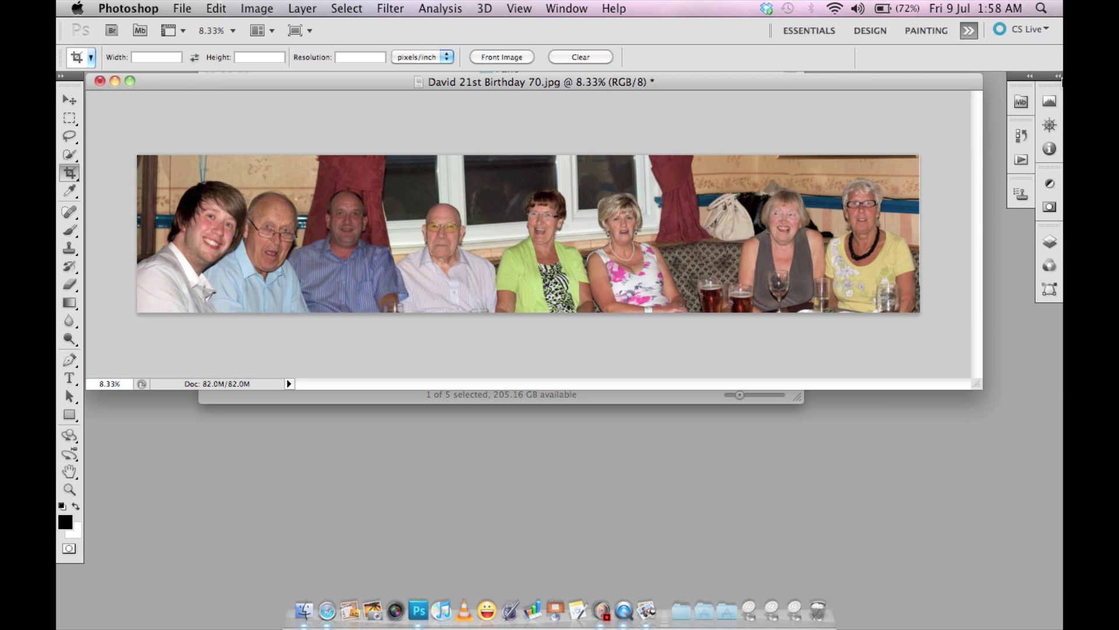